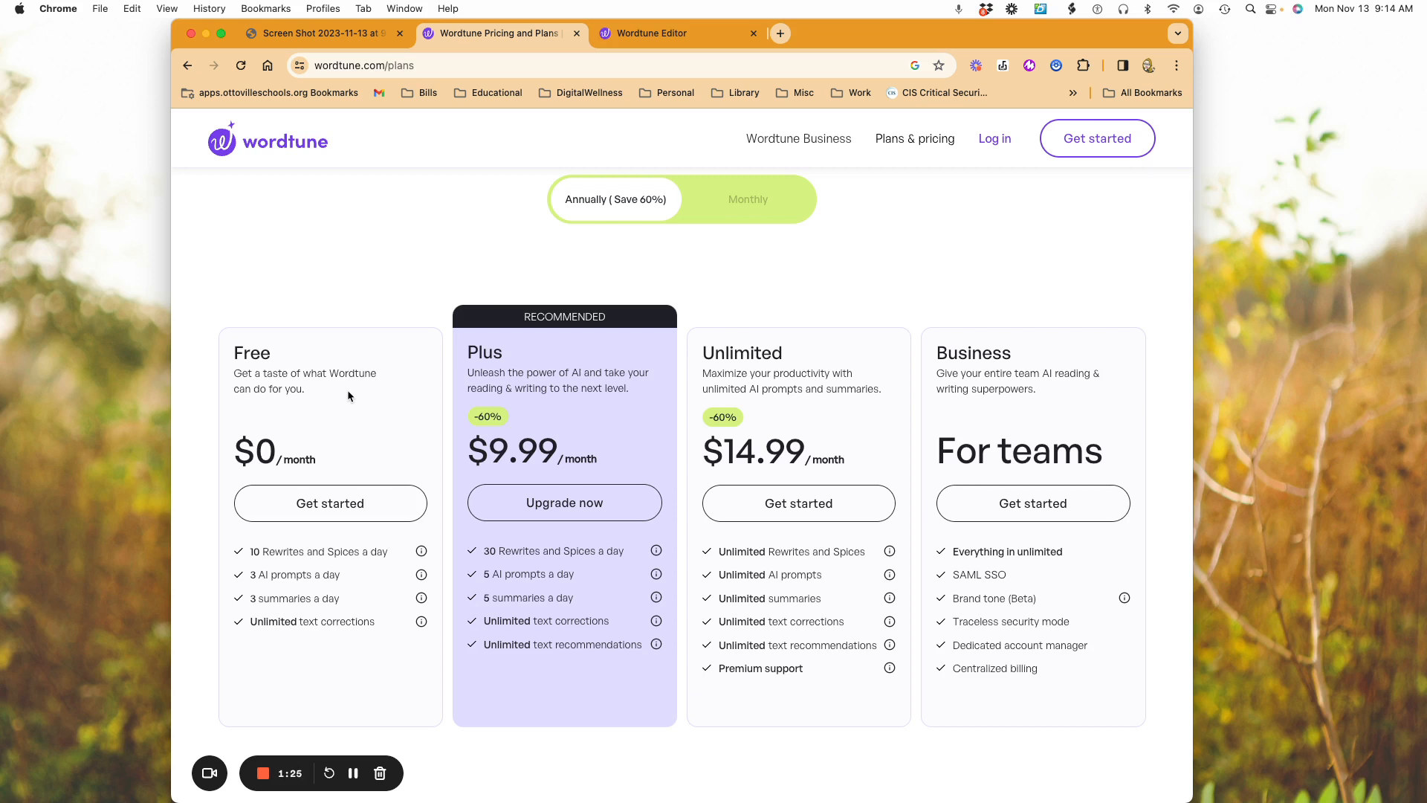
Switch to the Wordtune editor and replace the misspelled word "chanige" before "colors" with "shange".
click(683, 41)
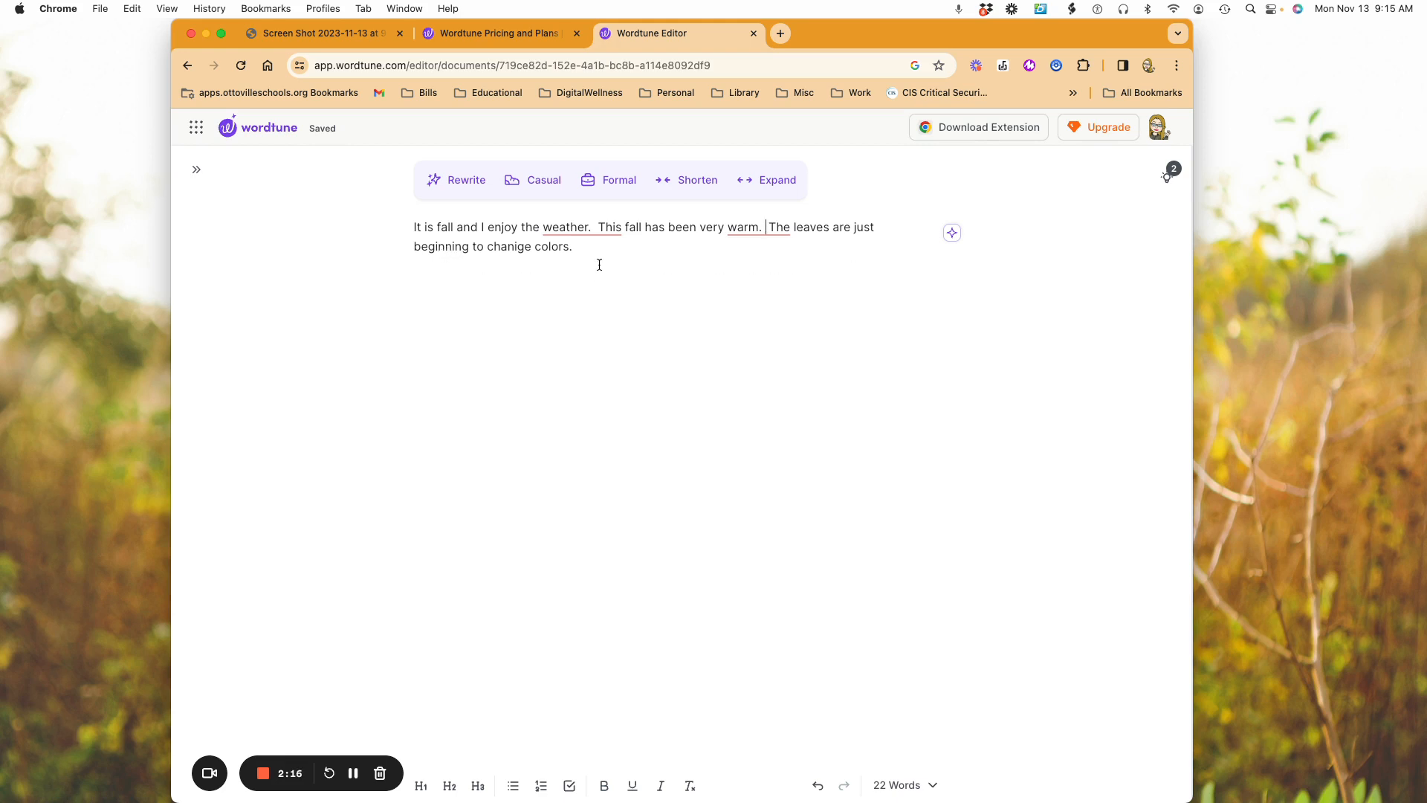
click(514, 247)
text(i)
drag(534, 248, 488, 248)
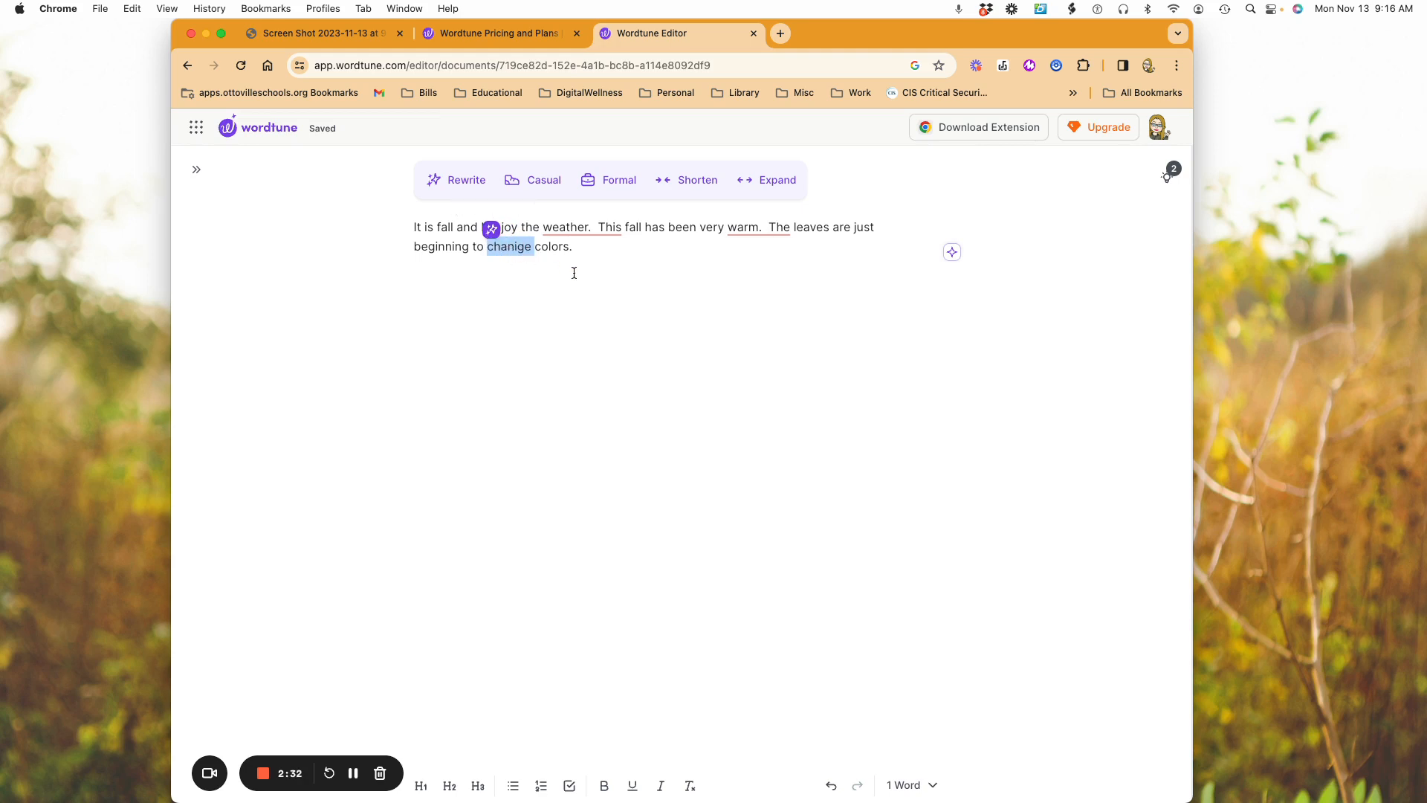
click(523, 254)
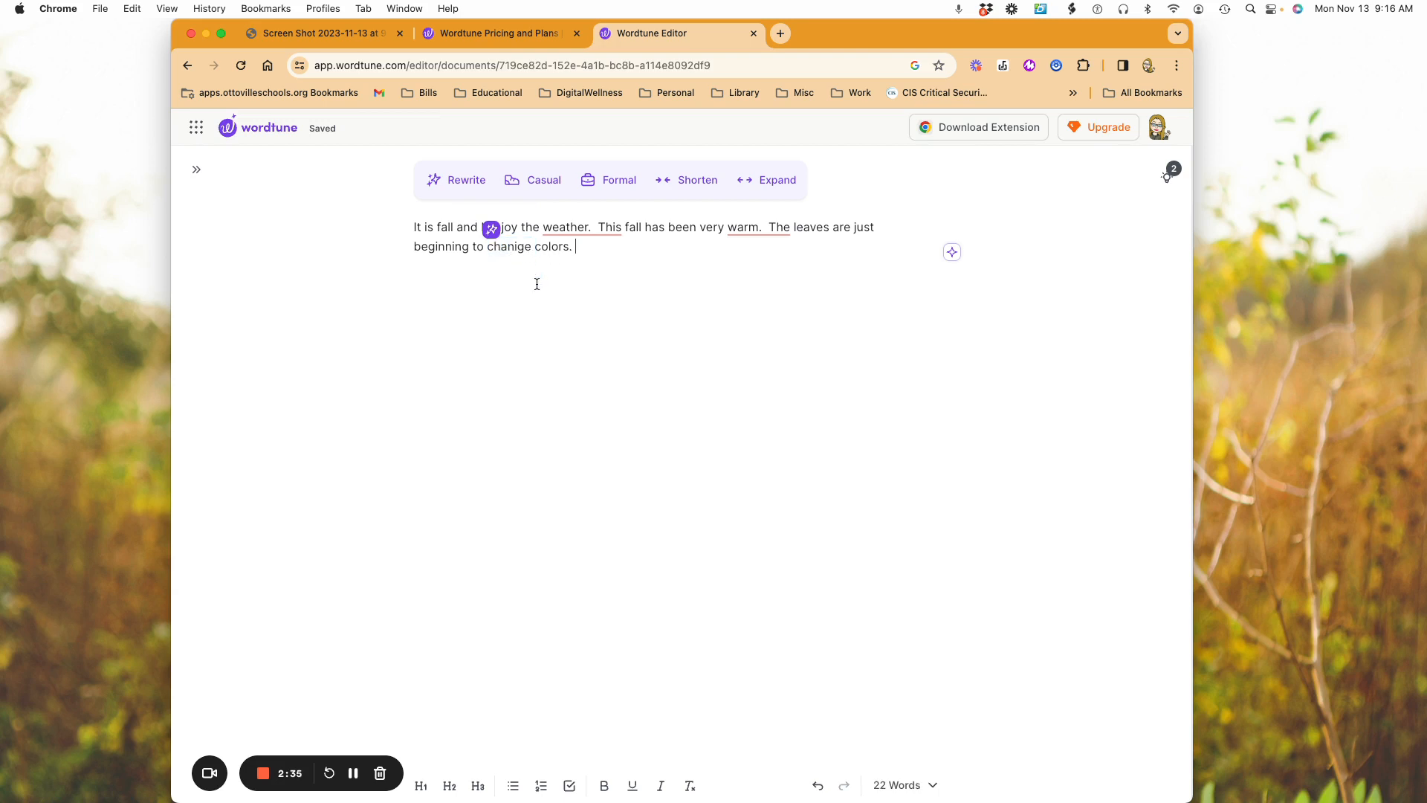
double_click(521, 246)
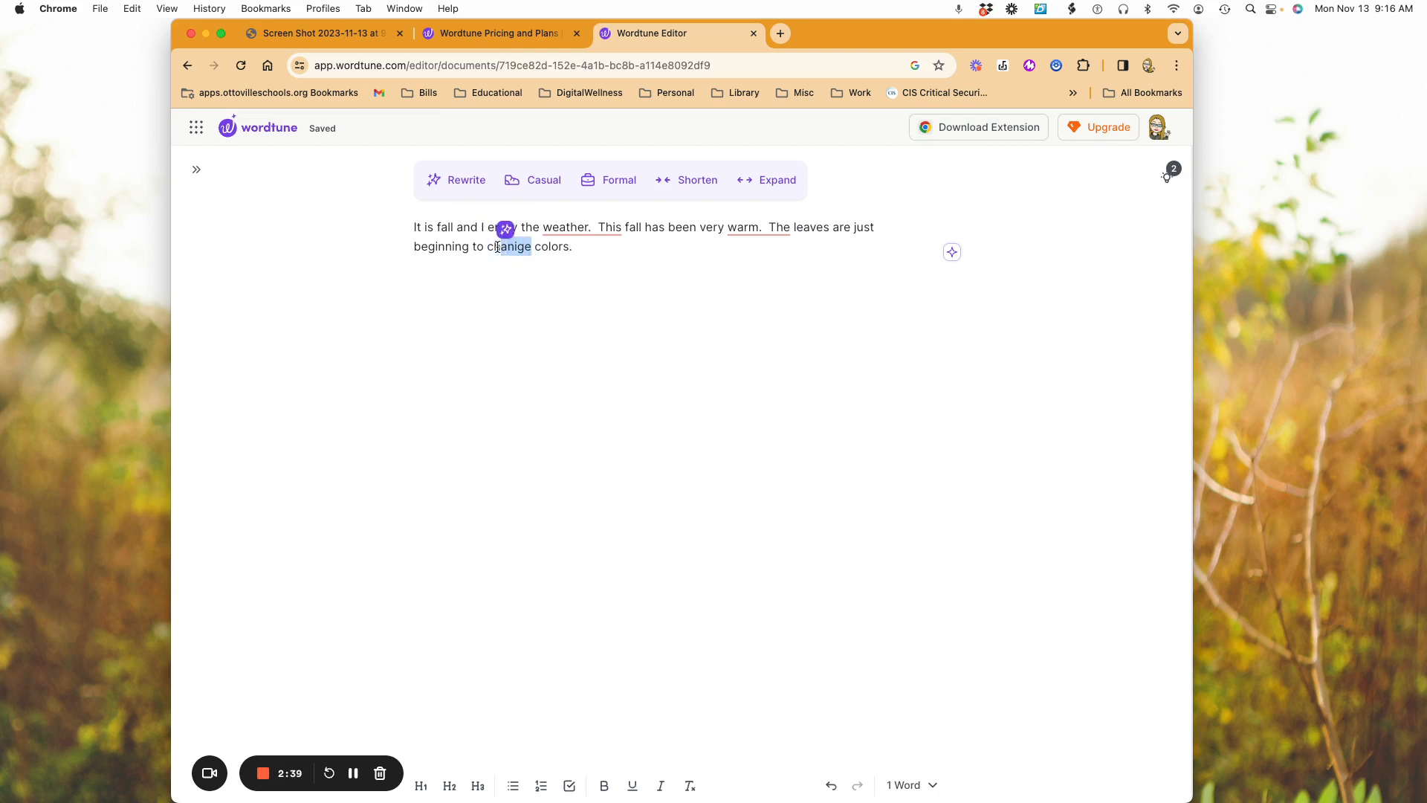
key(BackSpace)
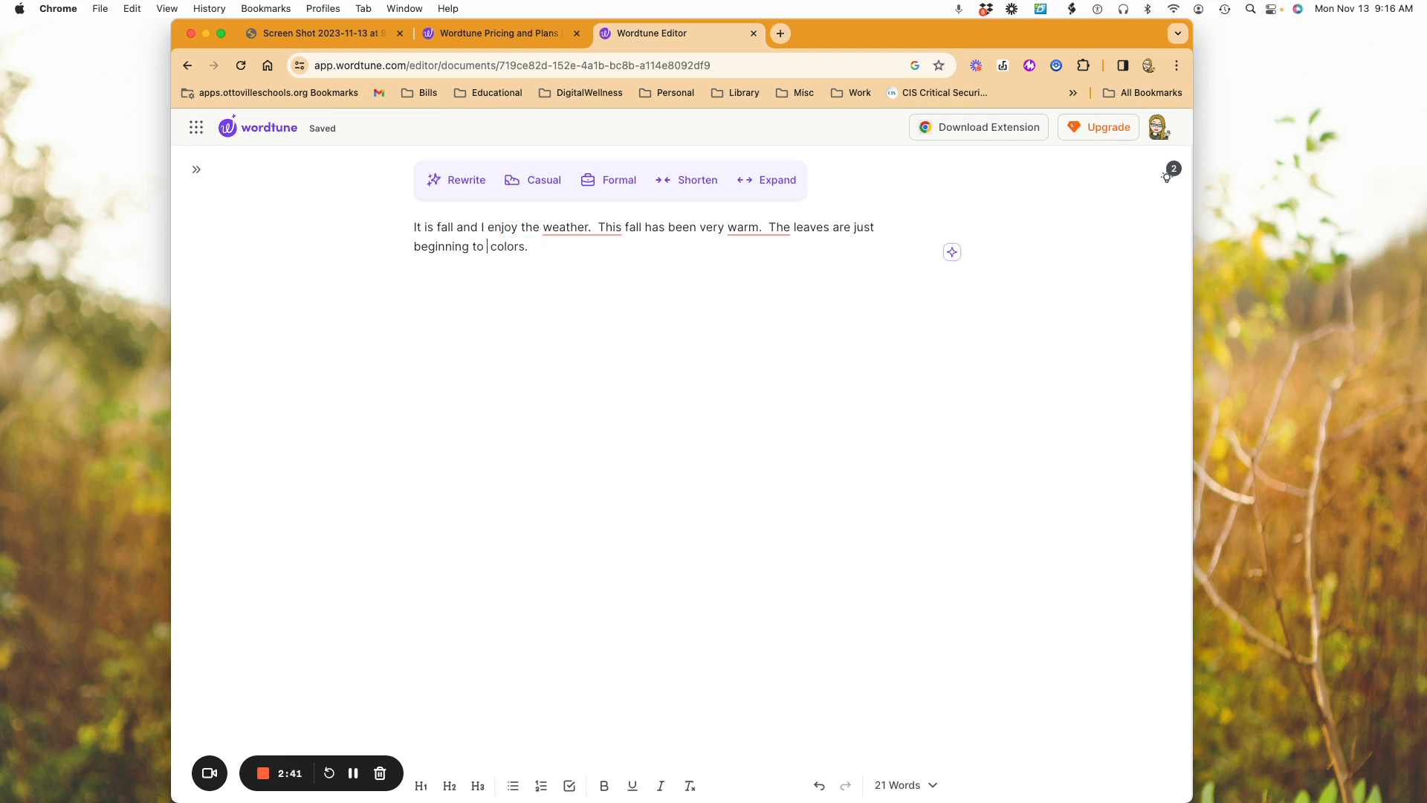
text(shange)
click(743, 467)
Accept the suggested punctuation fixes for "weather. This" and "warm. The" and the spelling correction "change".
click(598, 230)
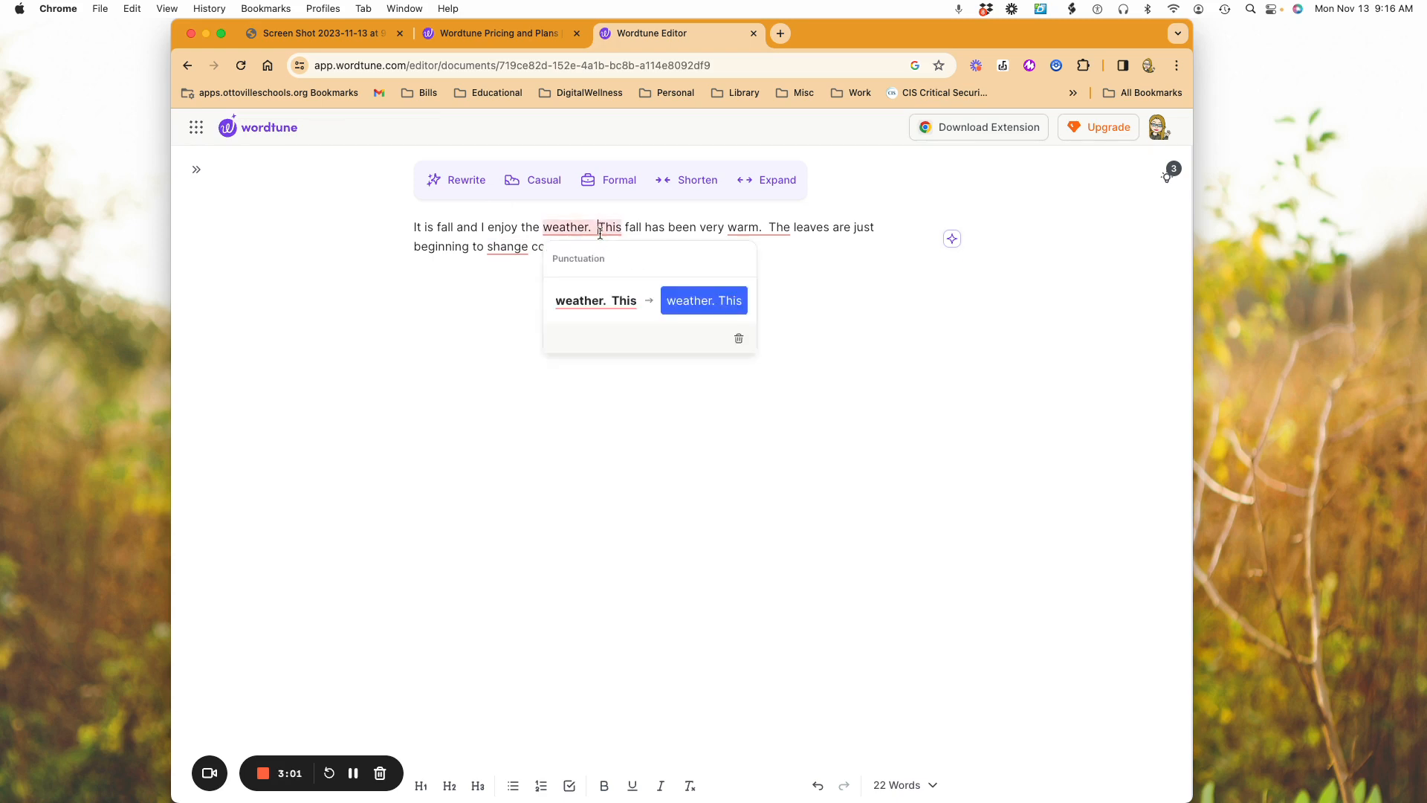
click(708, 304)
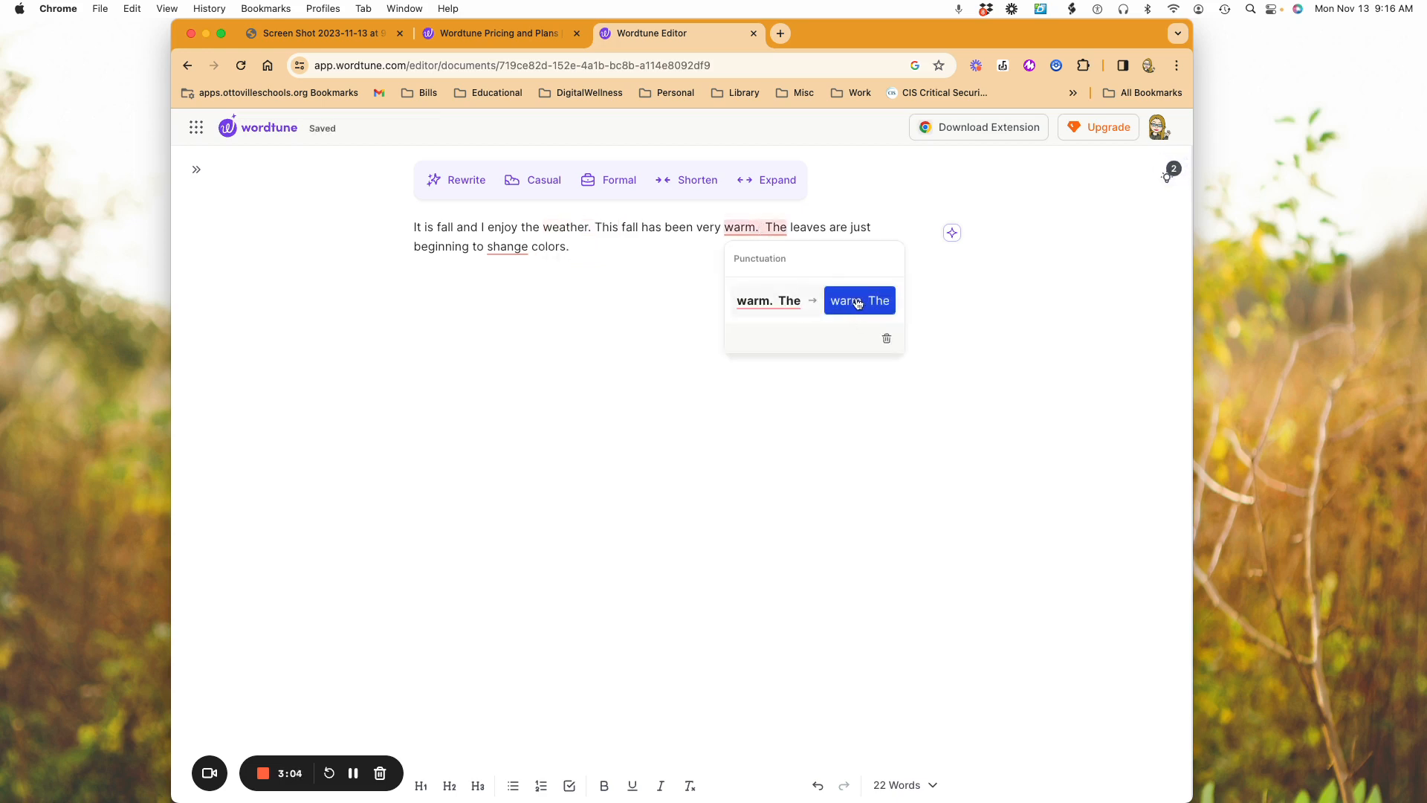
click(858, 304)
click(457, 248)
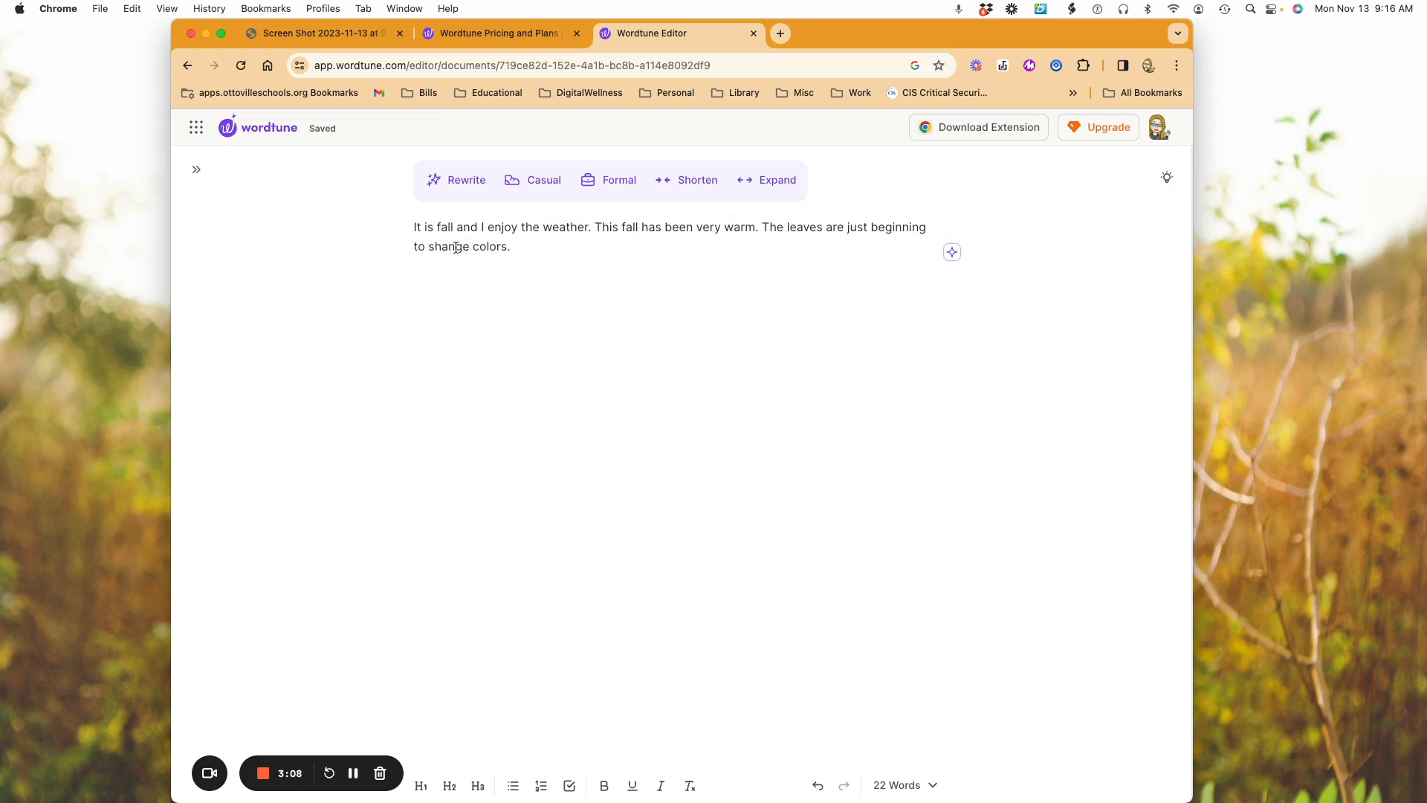
double_click(457, 248)
click(457, 247)
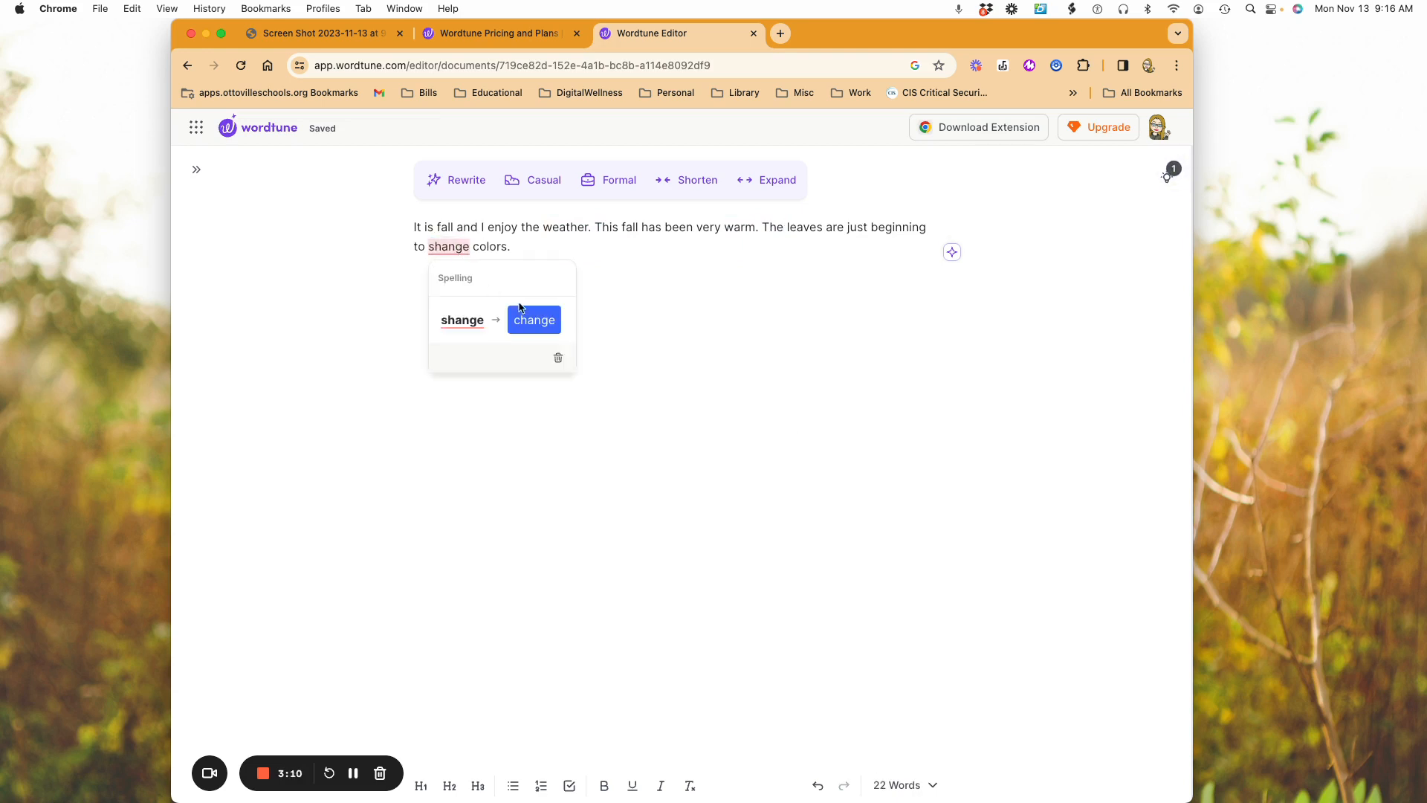
click(545, 327)
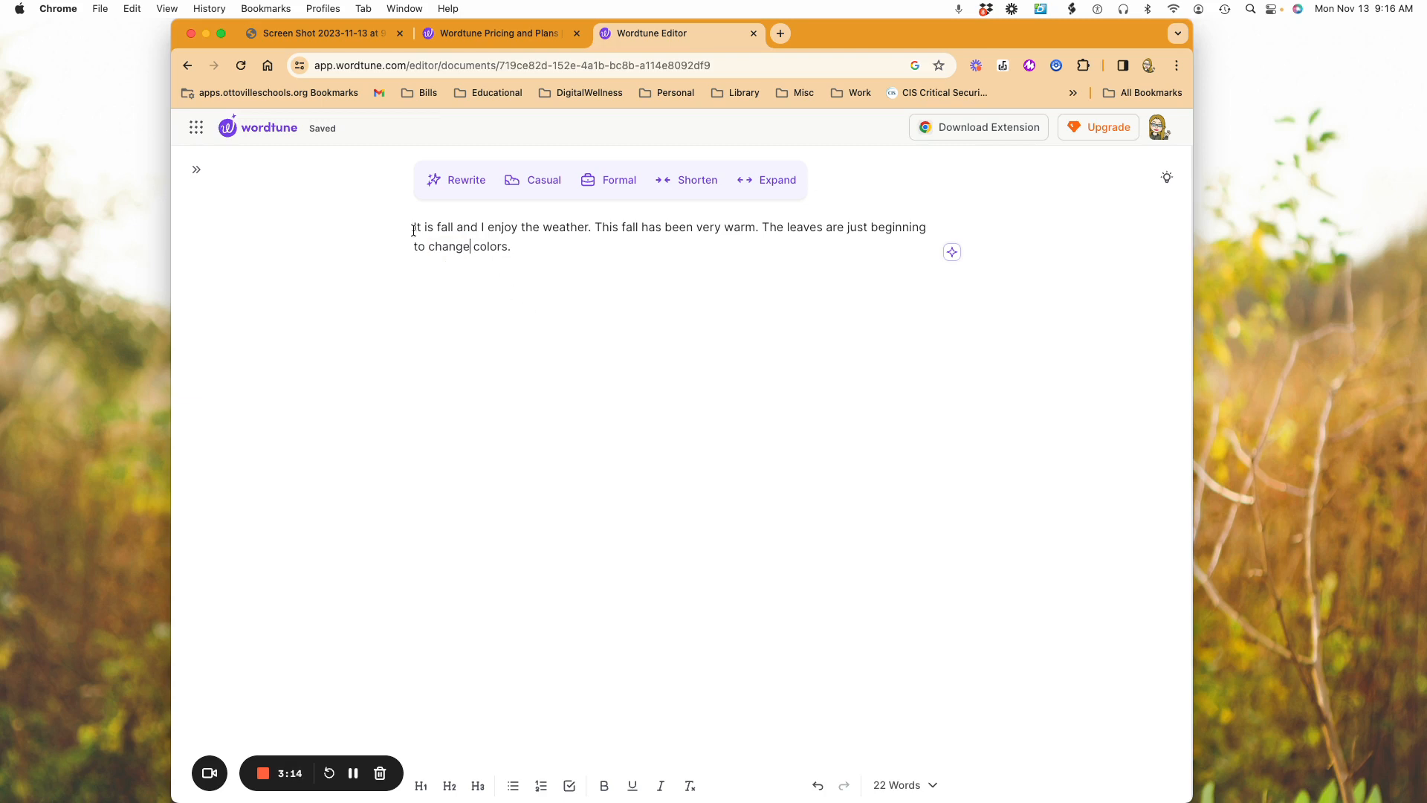
Rewrite the last sentence as "Just as the leaves are beginning to change color, the season is coming to an end.".
click(514, 247)
key(BackSpace)
click(460, 183)
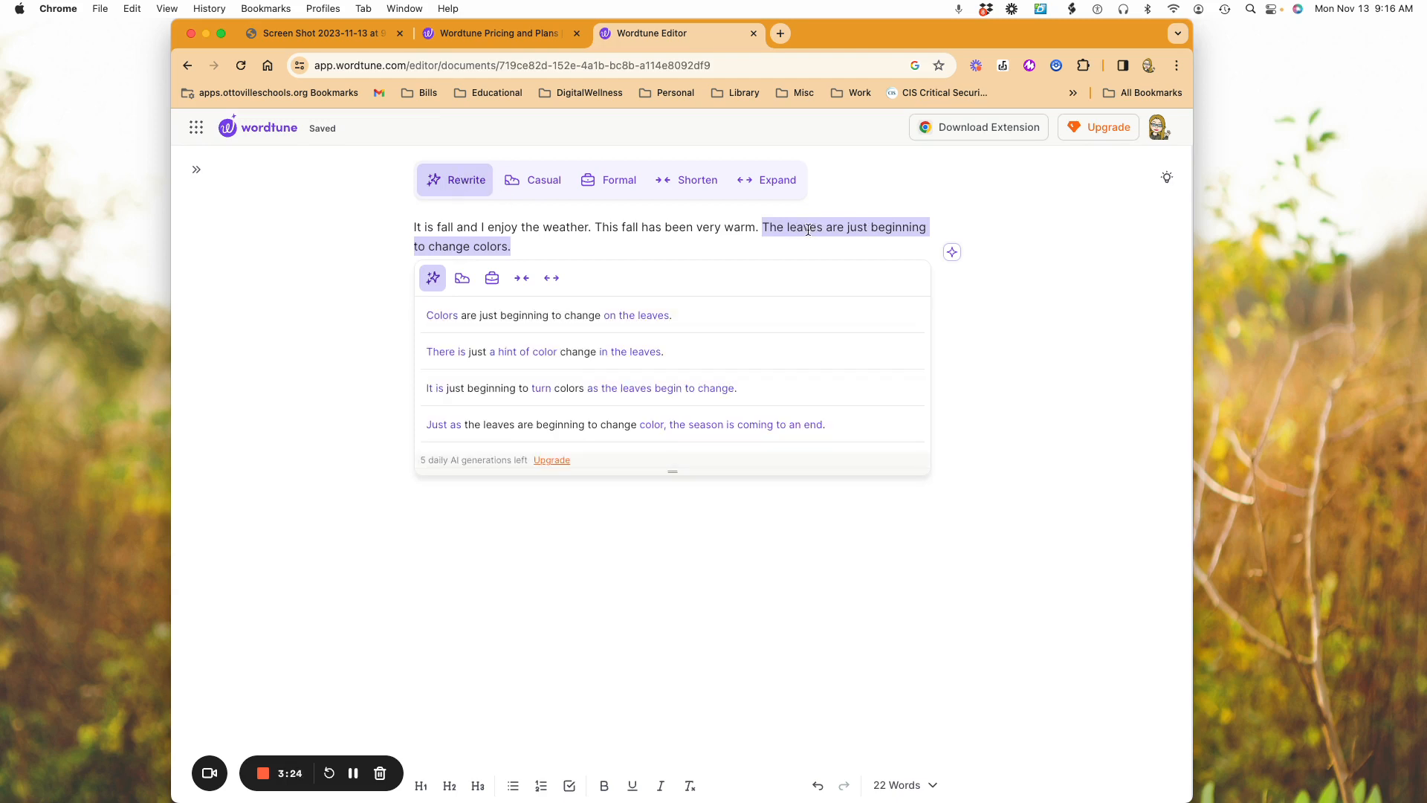
scroll(549, 439, down, 1)
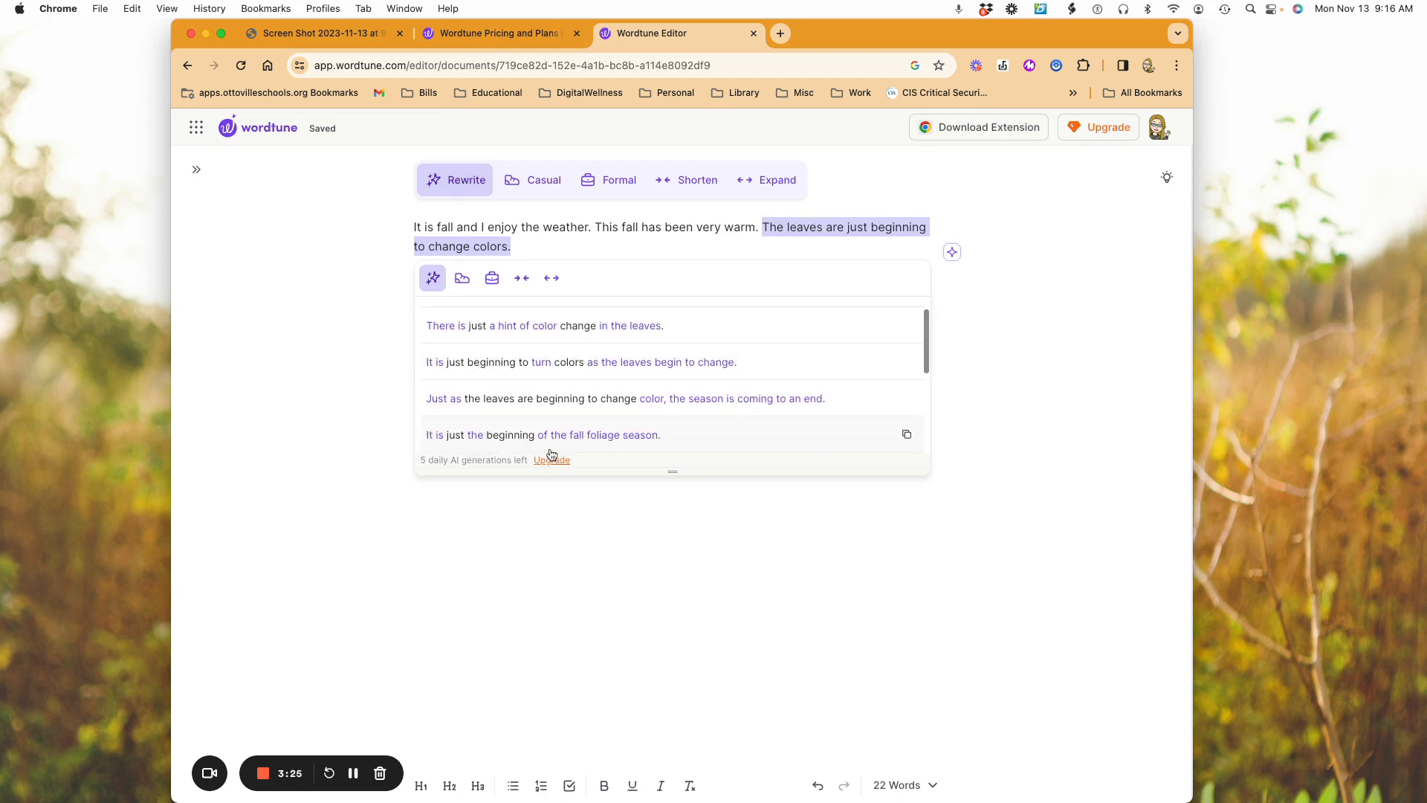
click(536, 405)
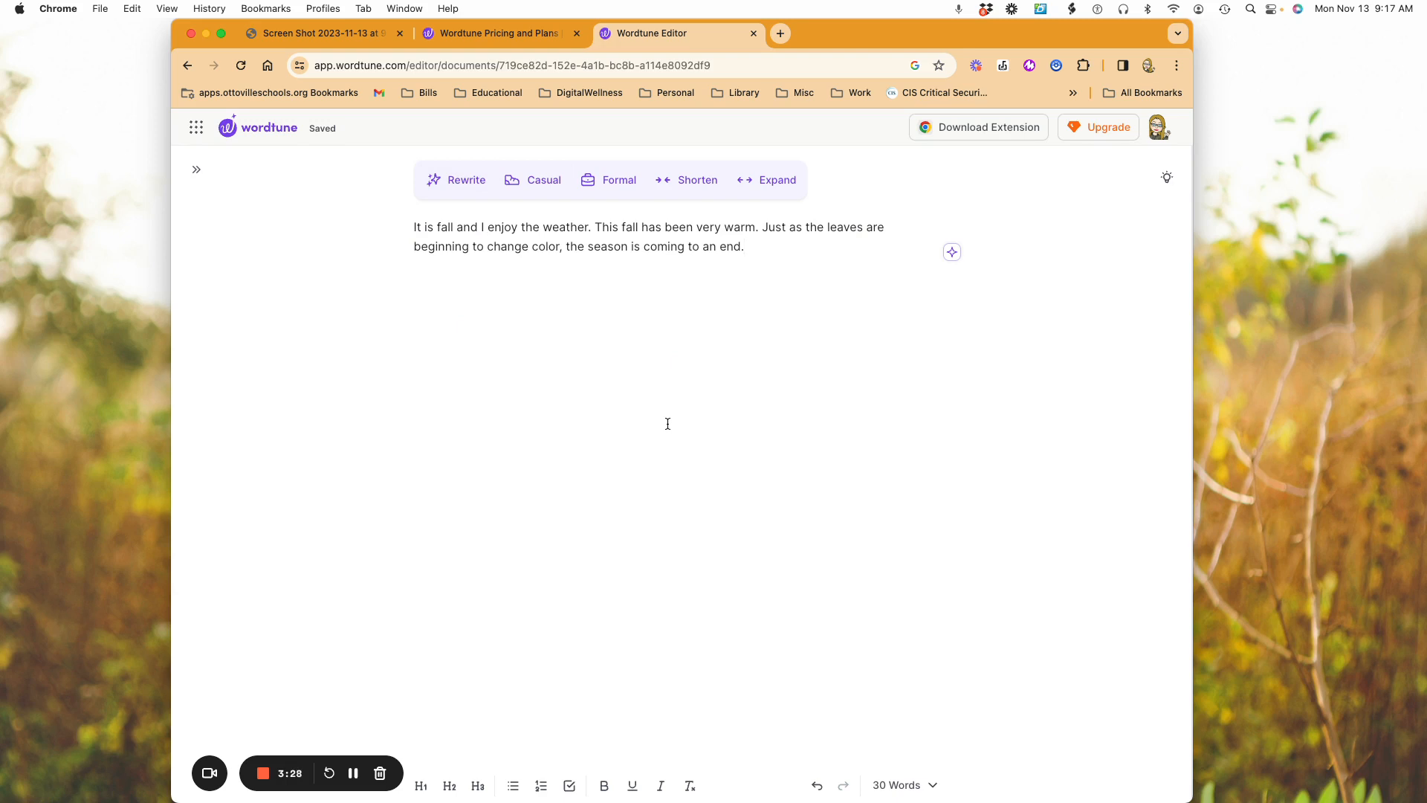
Preview Casual, Formal and Shorten rewrites, and apply the Expand version starting "There is no doubt that the season is coming to an end".
click(536, 191)
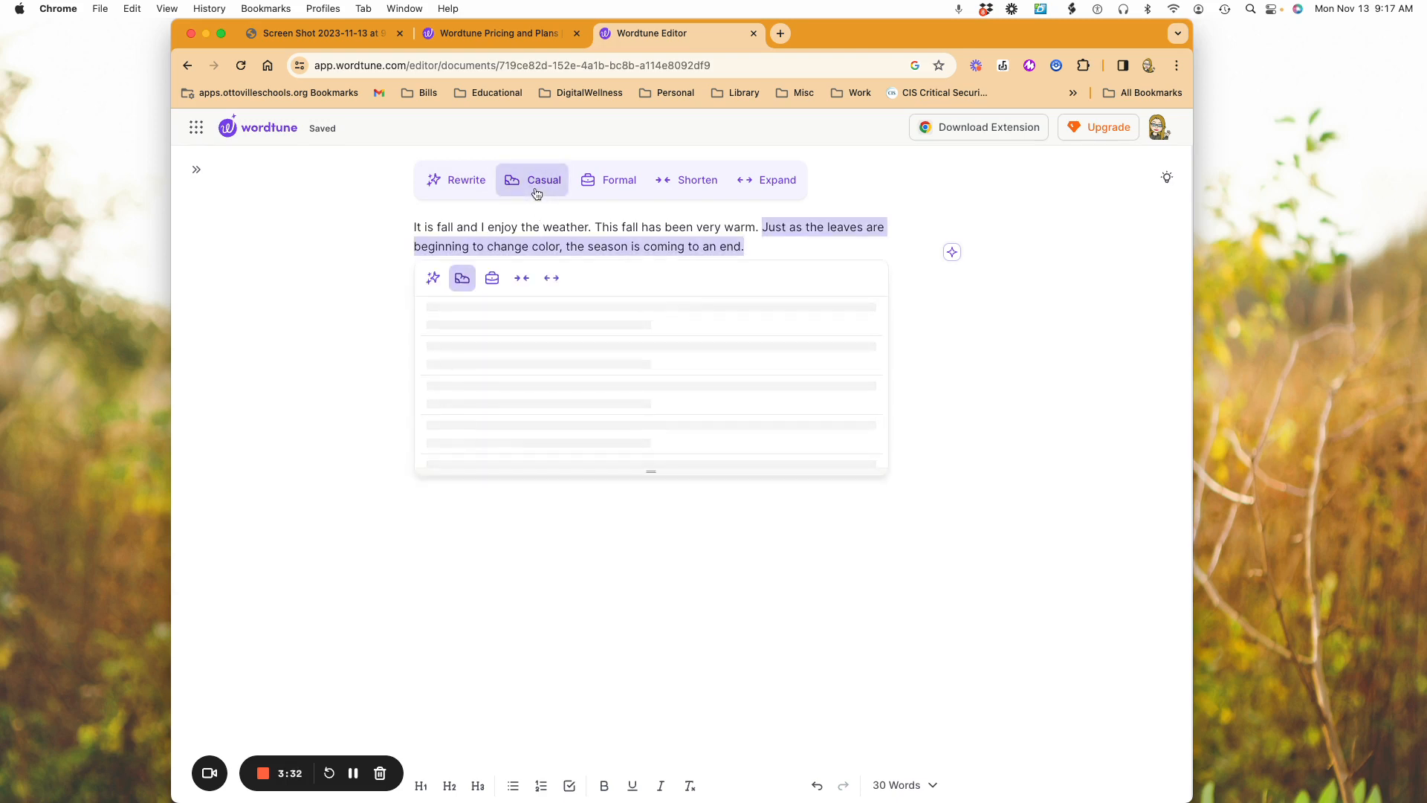
click(606, 183)
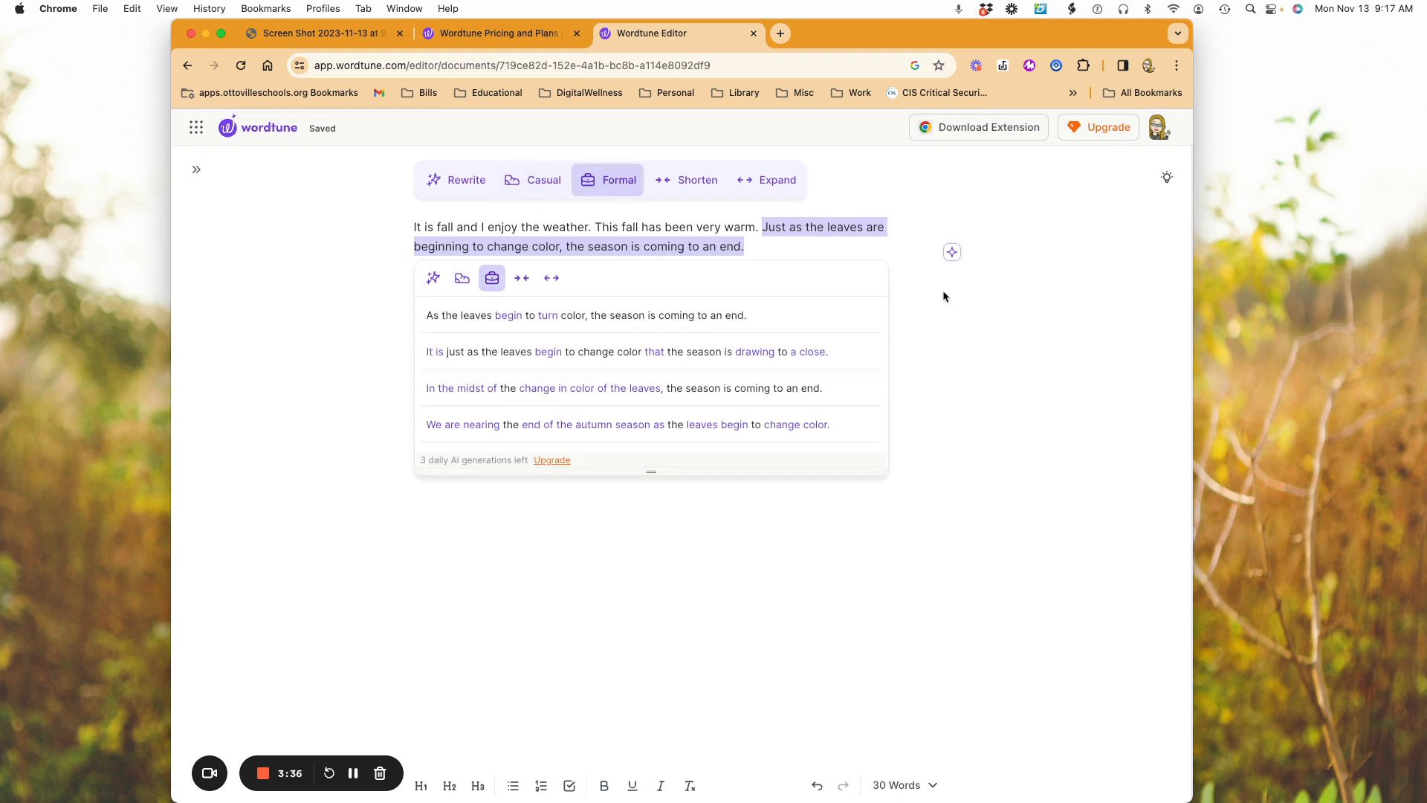
click(690, 198)
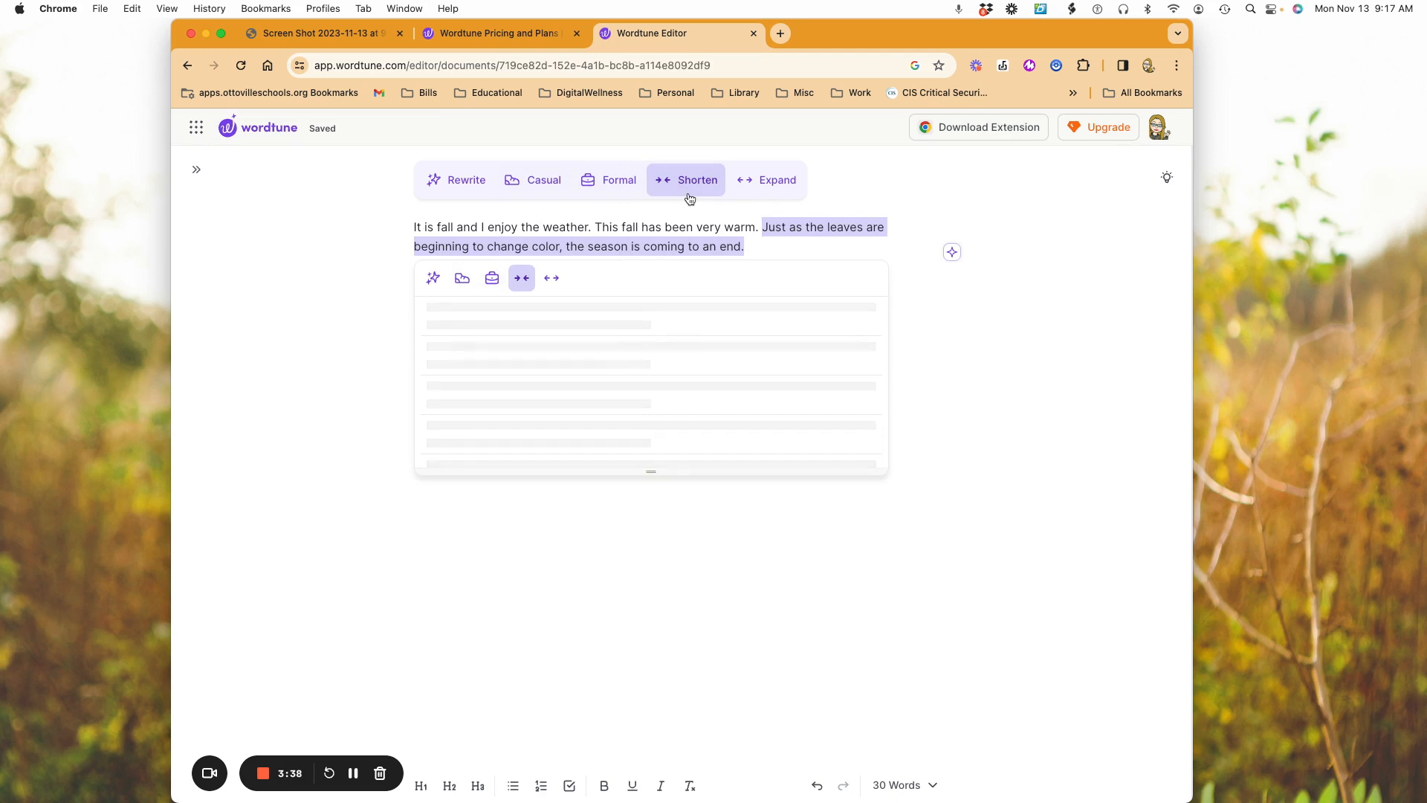
click(771, 182)
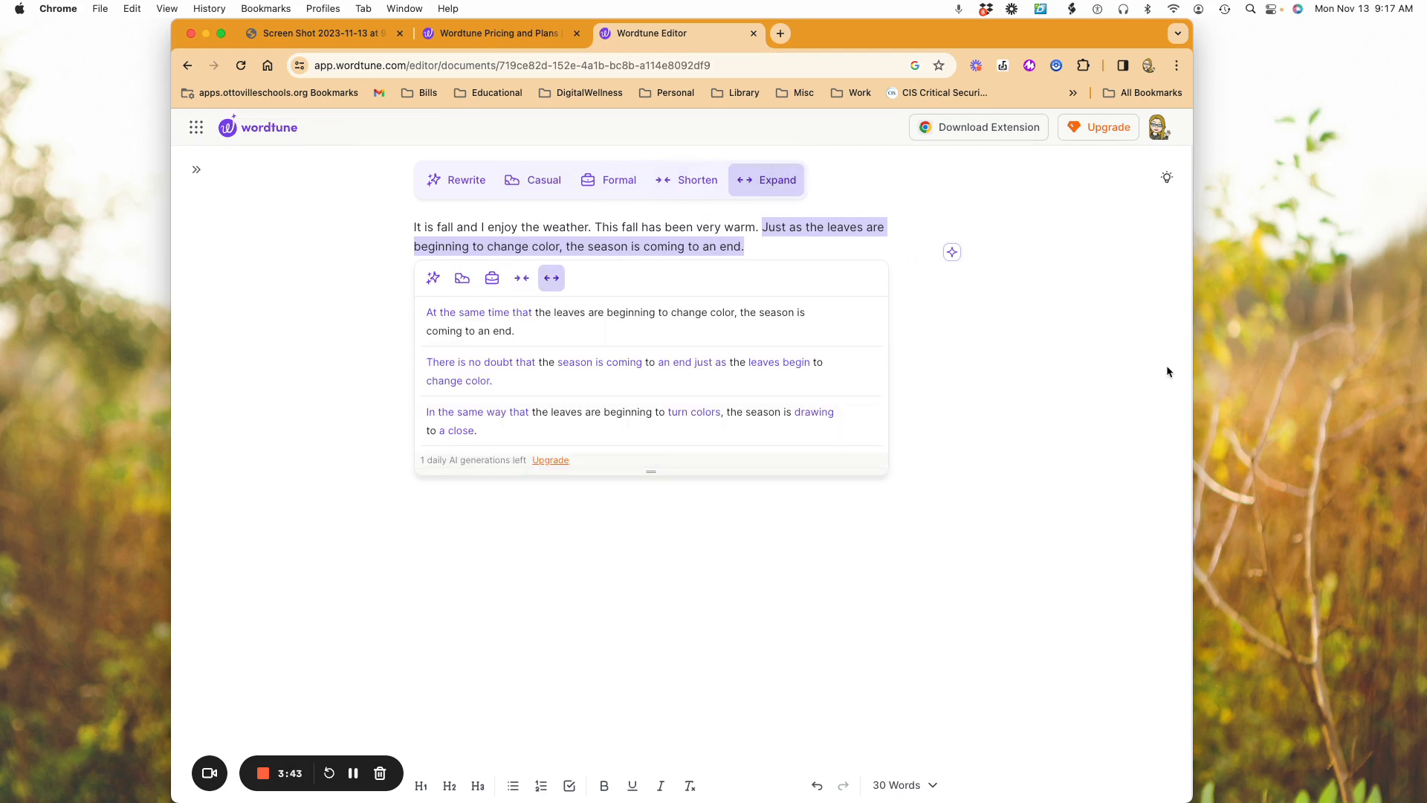
click(492, 369)
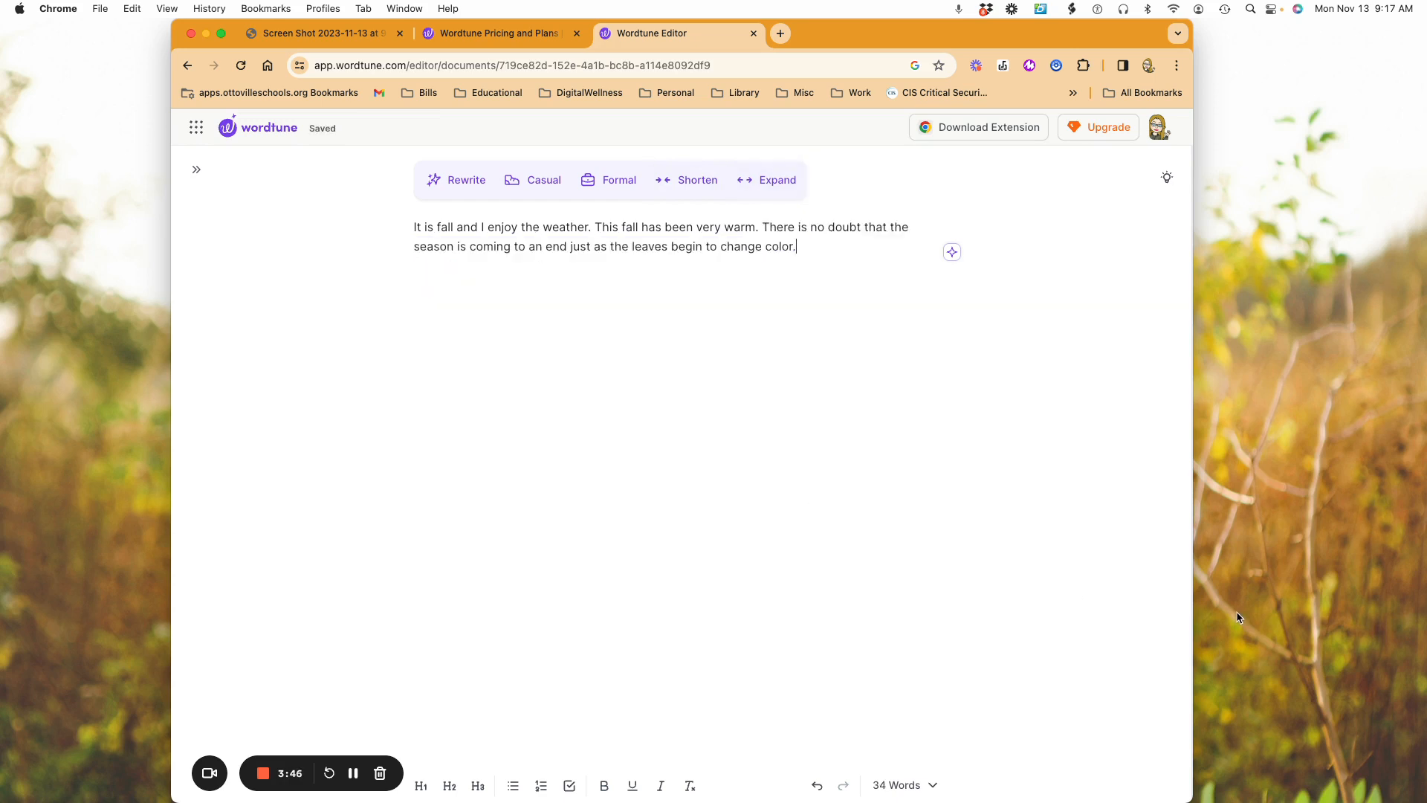
Generate a "Give an example" sentence after the last sentence and accept the suggestion.
click(953, 254)
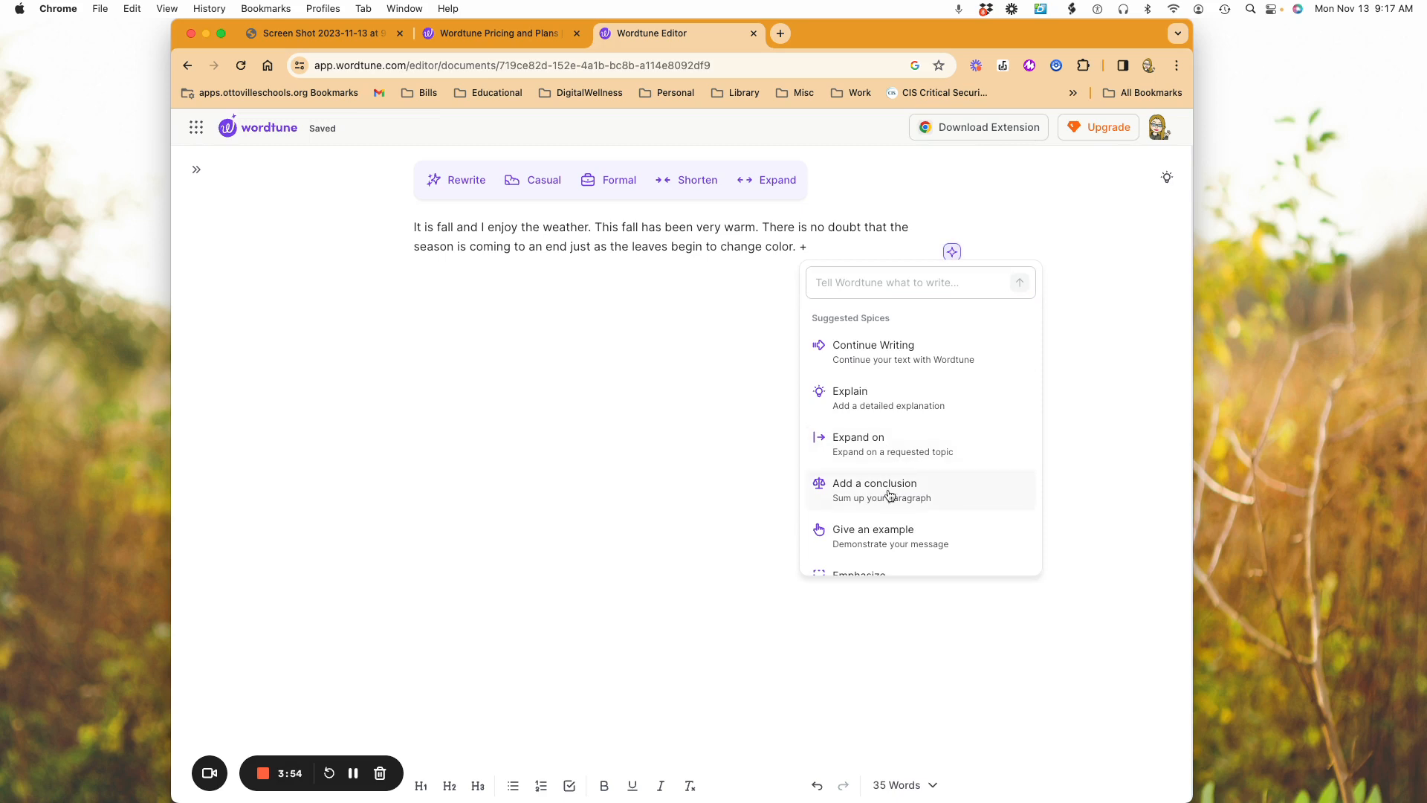
click(888, 544)
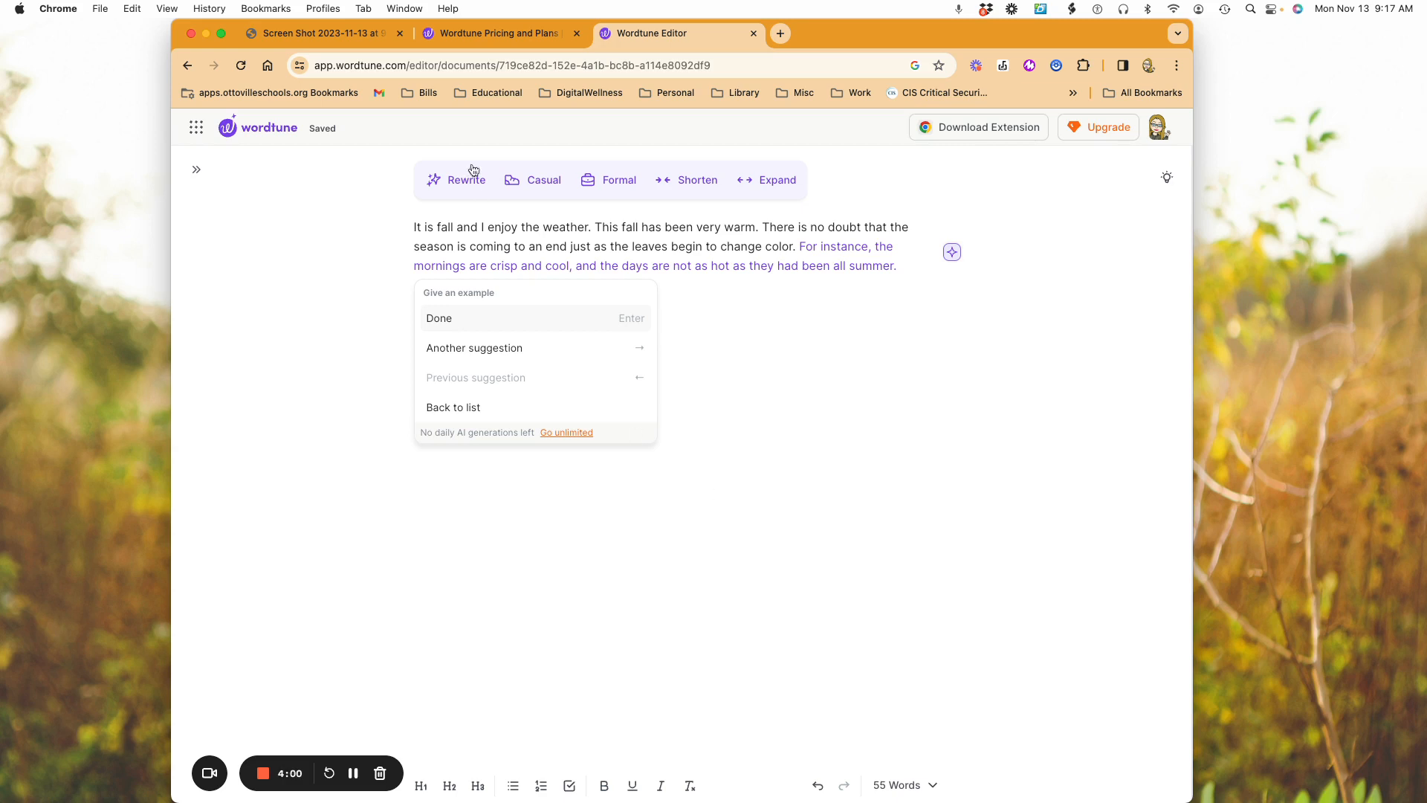
click(459, 322)
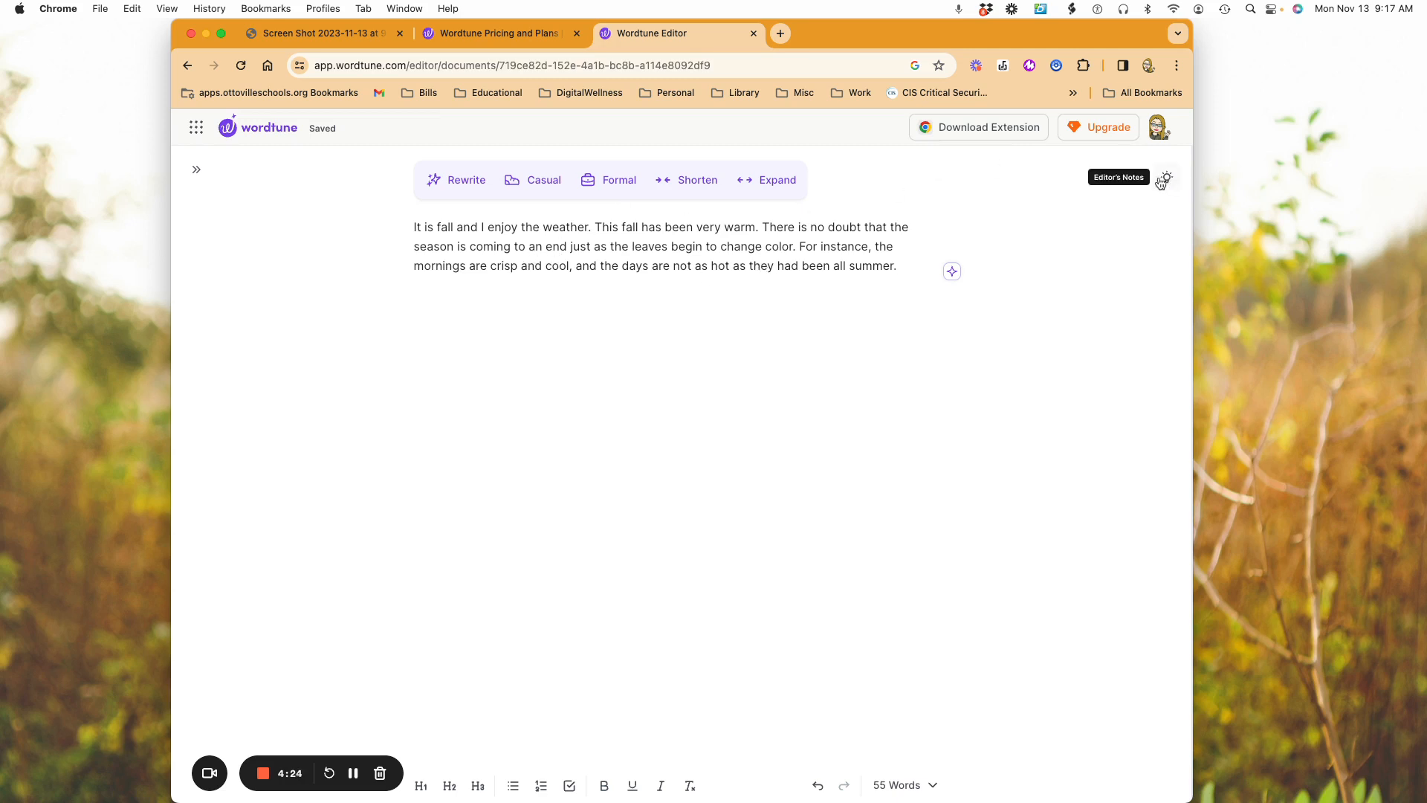
Check the Editor's Notes for the document and close them.
click(1163, 179)
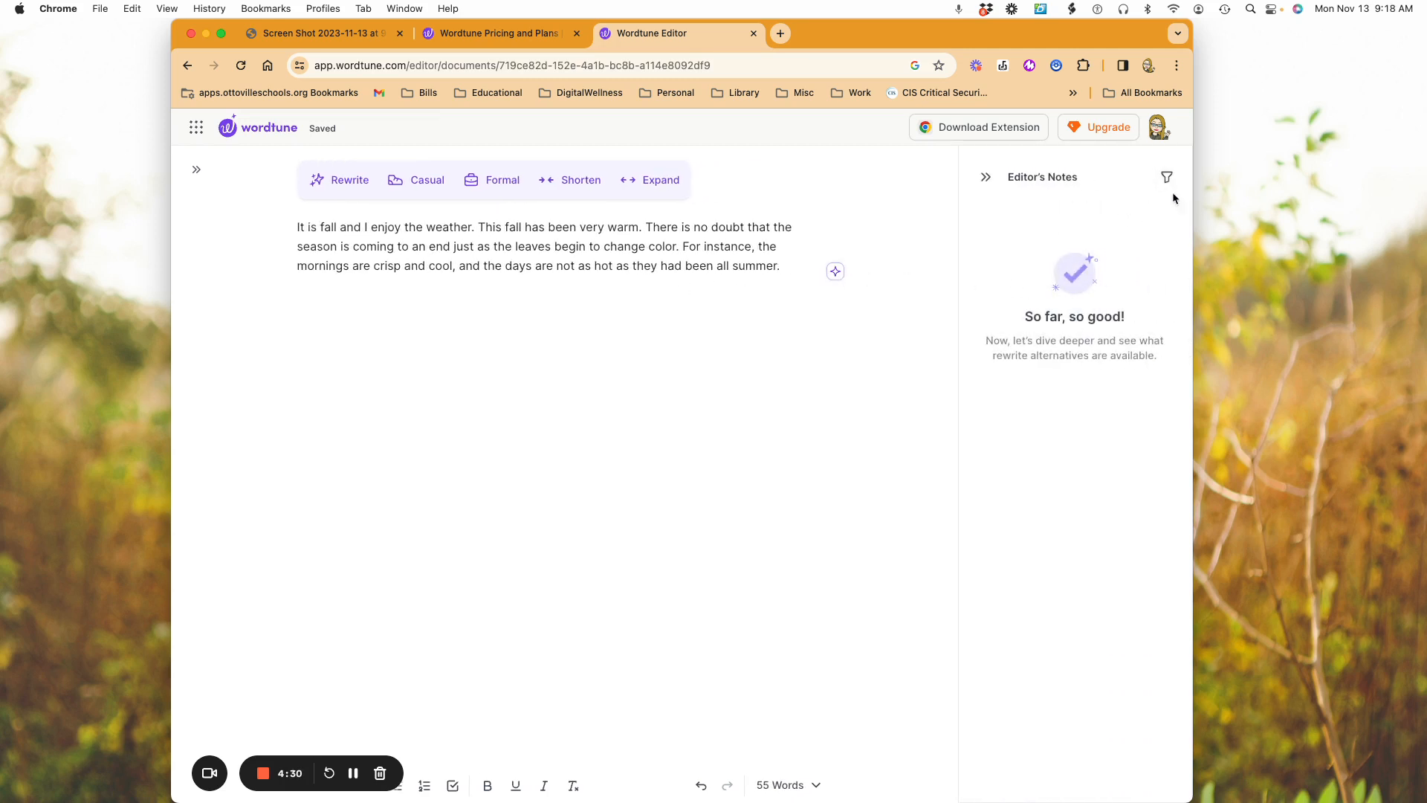
click(984, 177)
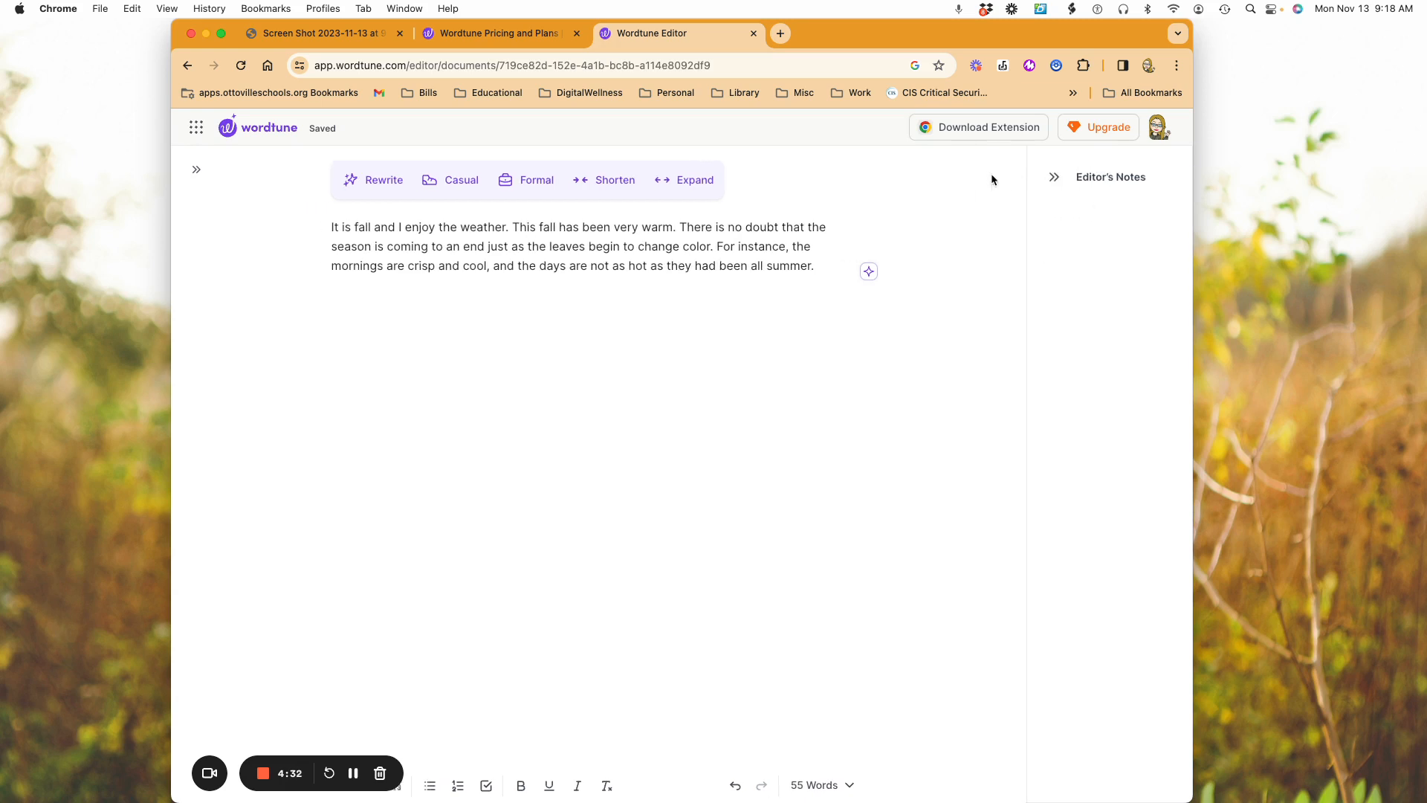
Switch to Read and Summarize, view the file chooser for uploading a PDF, and cancel it.
click(197, 130)
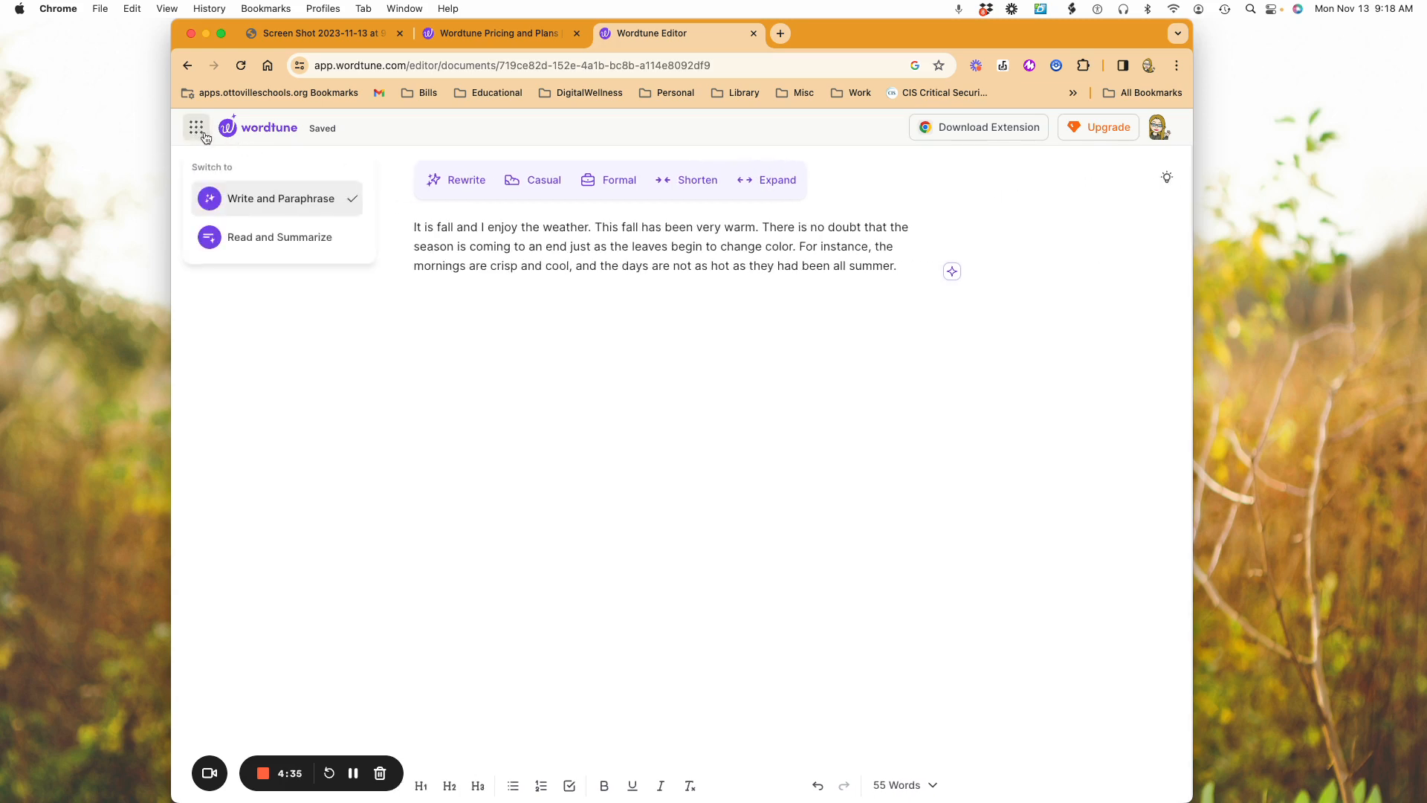
click(281, 238)
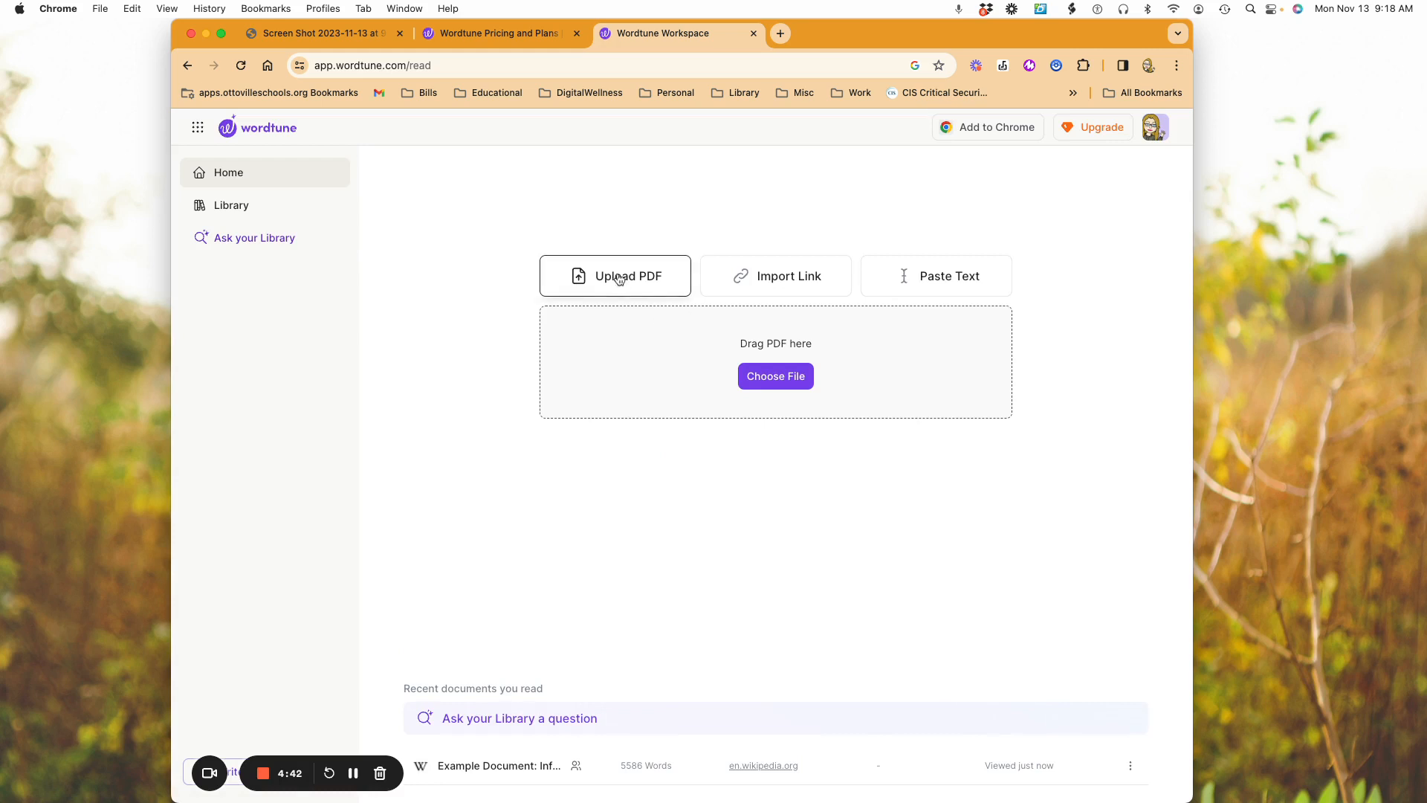
click(773, 381)
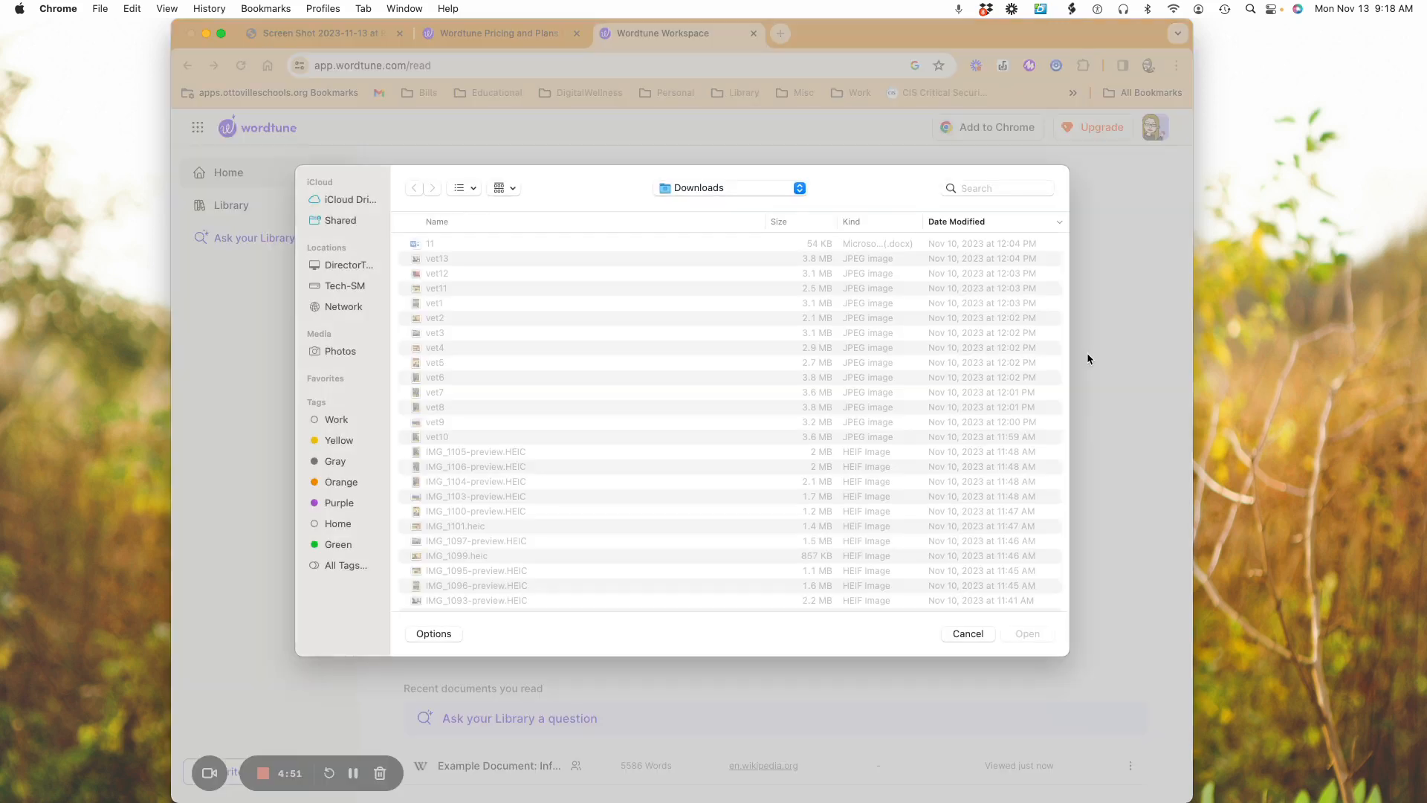
click(967, 633)
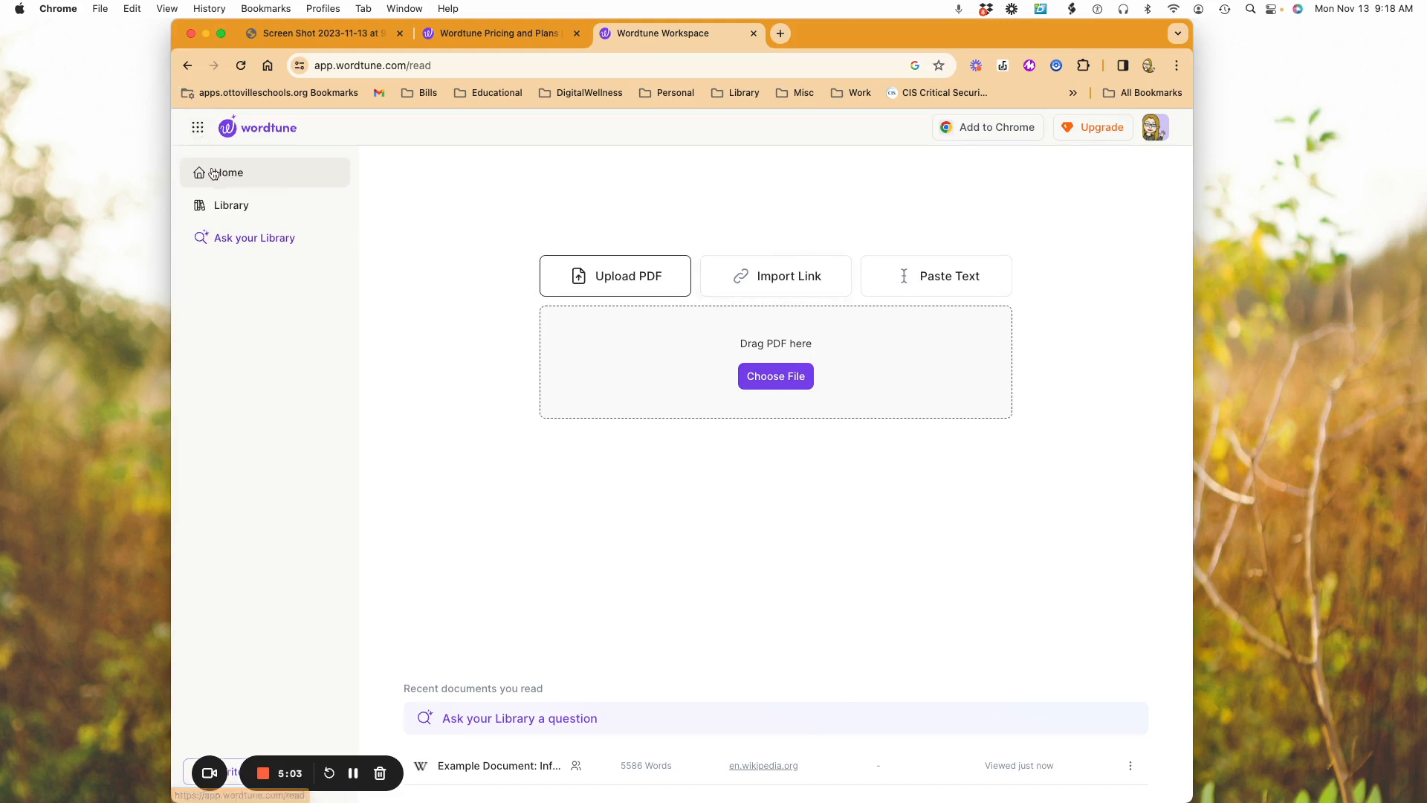
Return to the Write and Paraphrase editor, review the available workspaces, and go back to the document text.
click(198, 127)
click(322, 202)
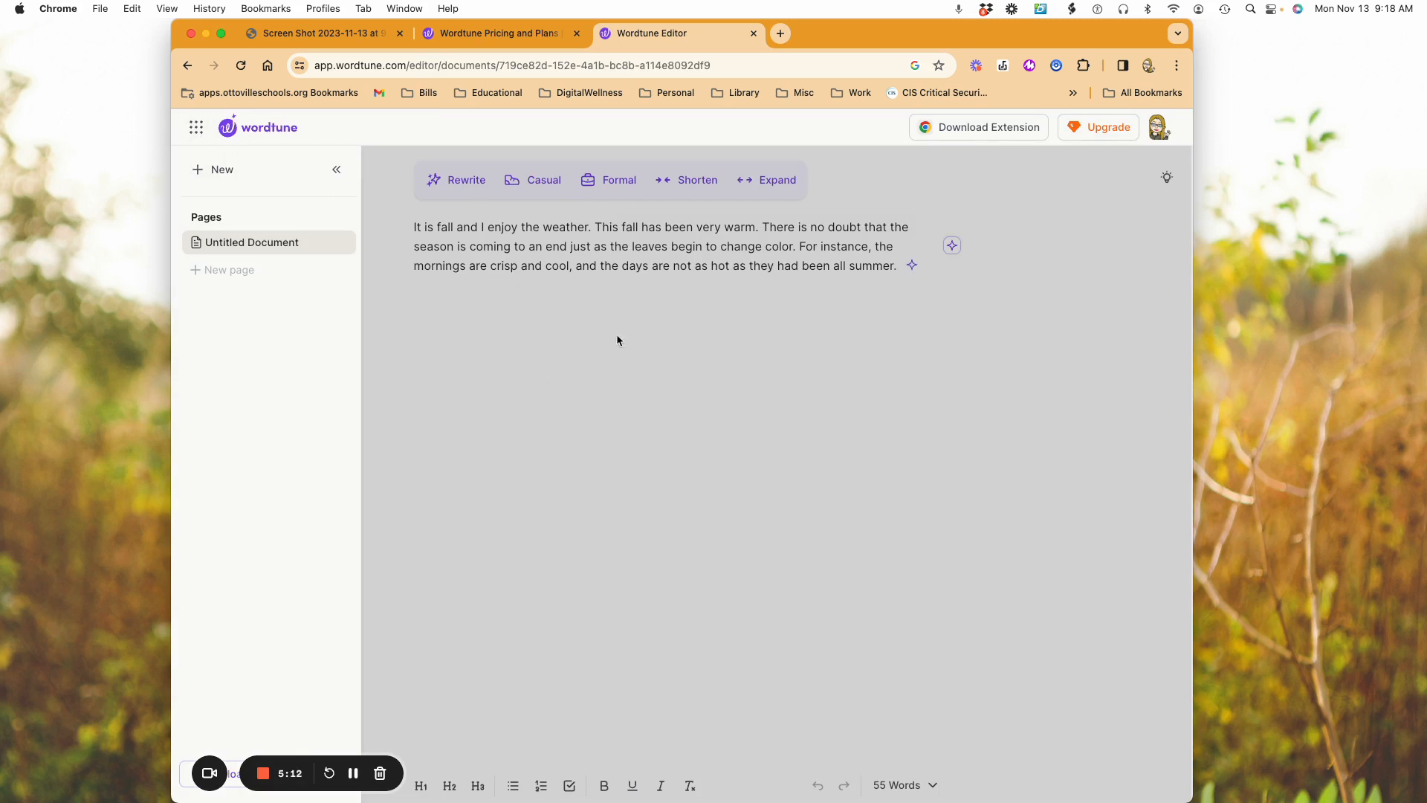
click(195, 128)
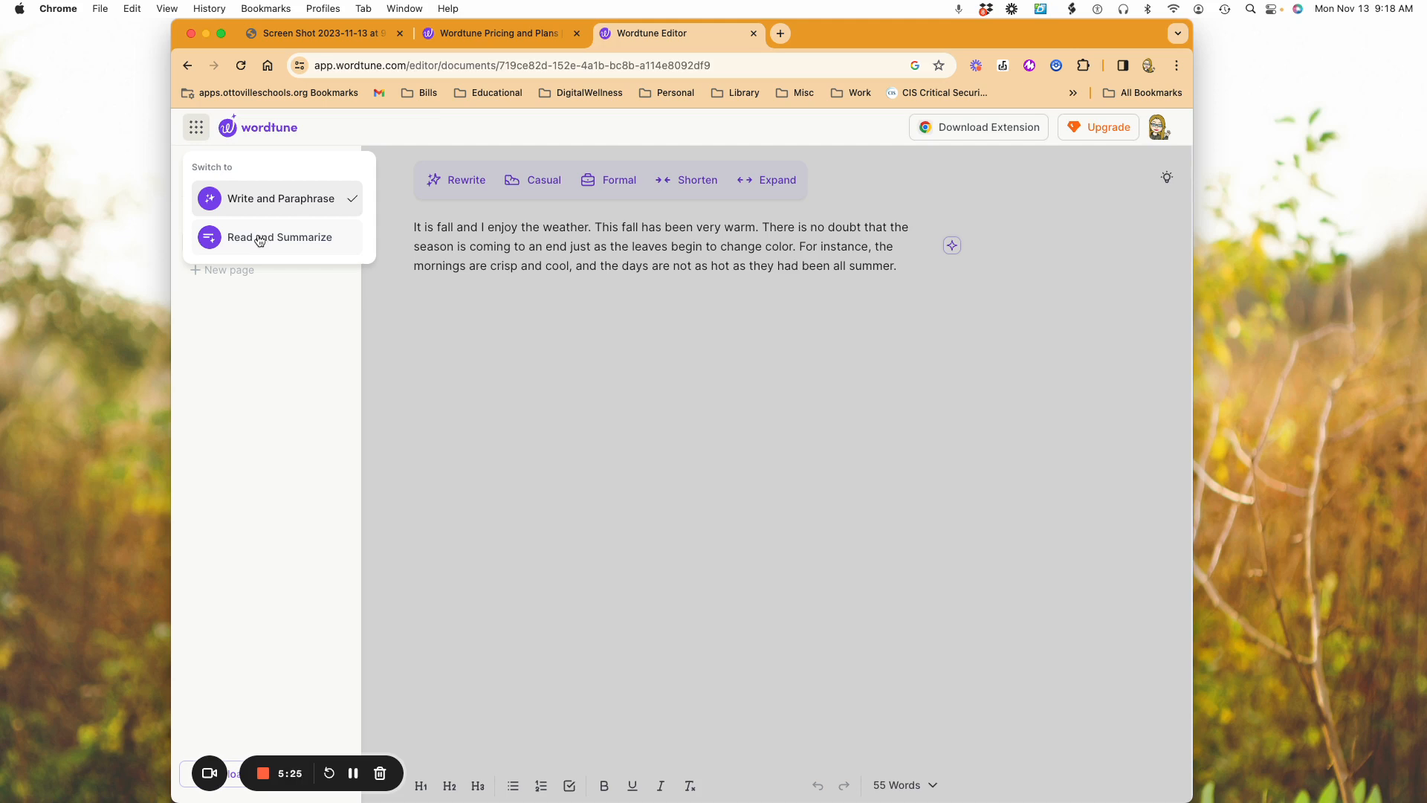
click(587, 306)
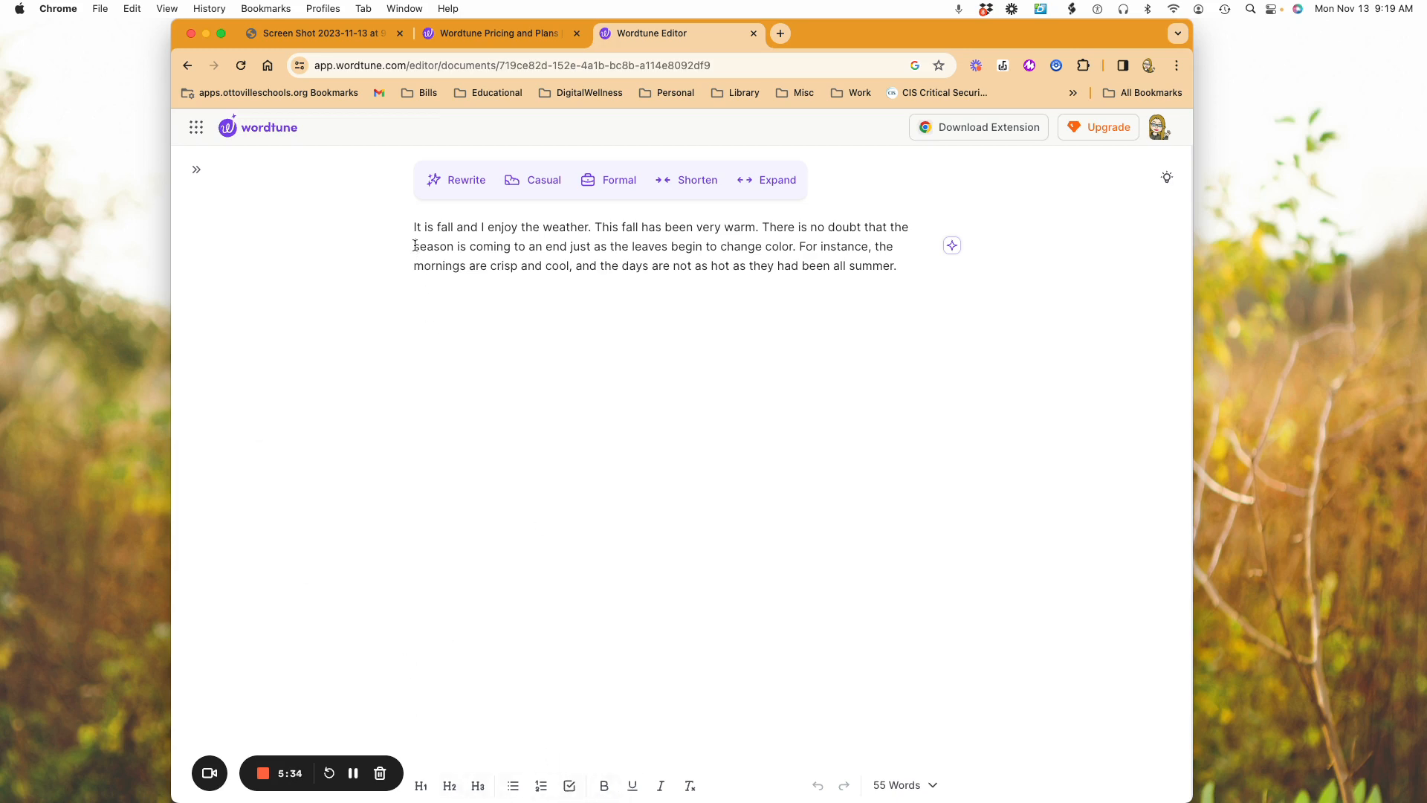
Make the text from "It is fall" to partway through "crisp" bold, underlined and italic.
drag(414, 225, 513, 266)
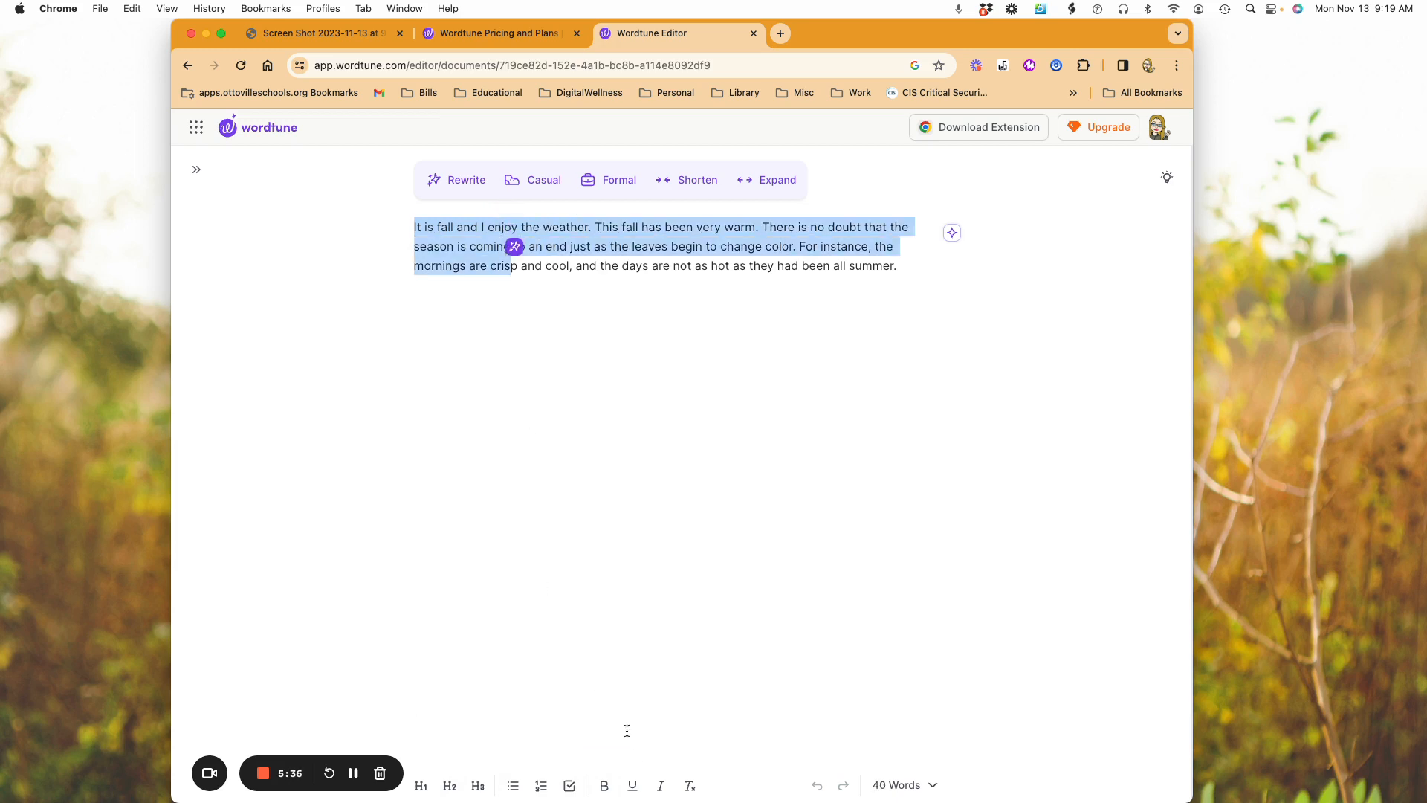
click(604, 791)
click(633, 789)
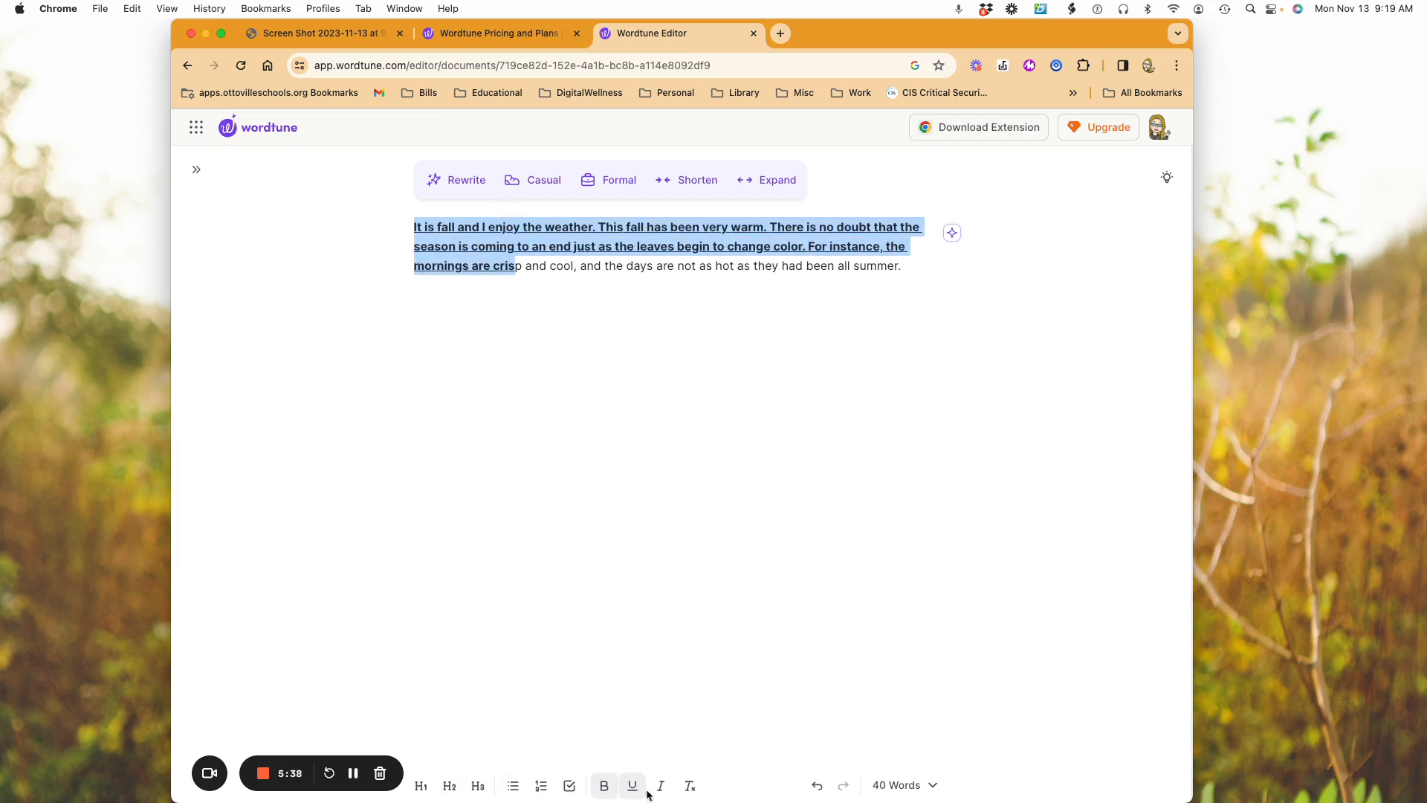
click(661, 788)
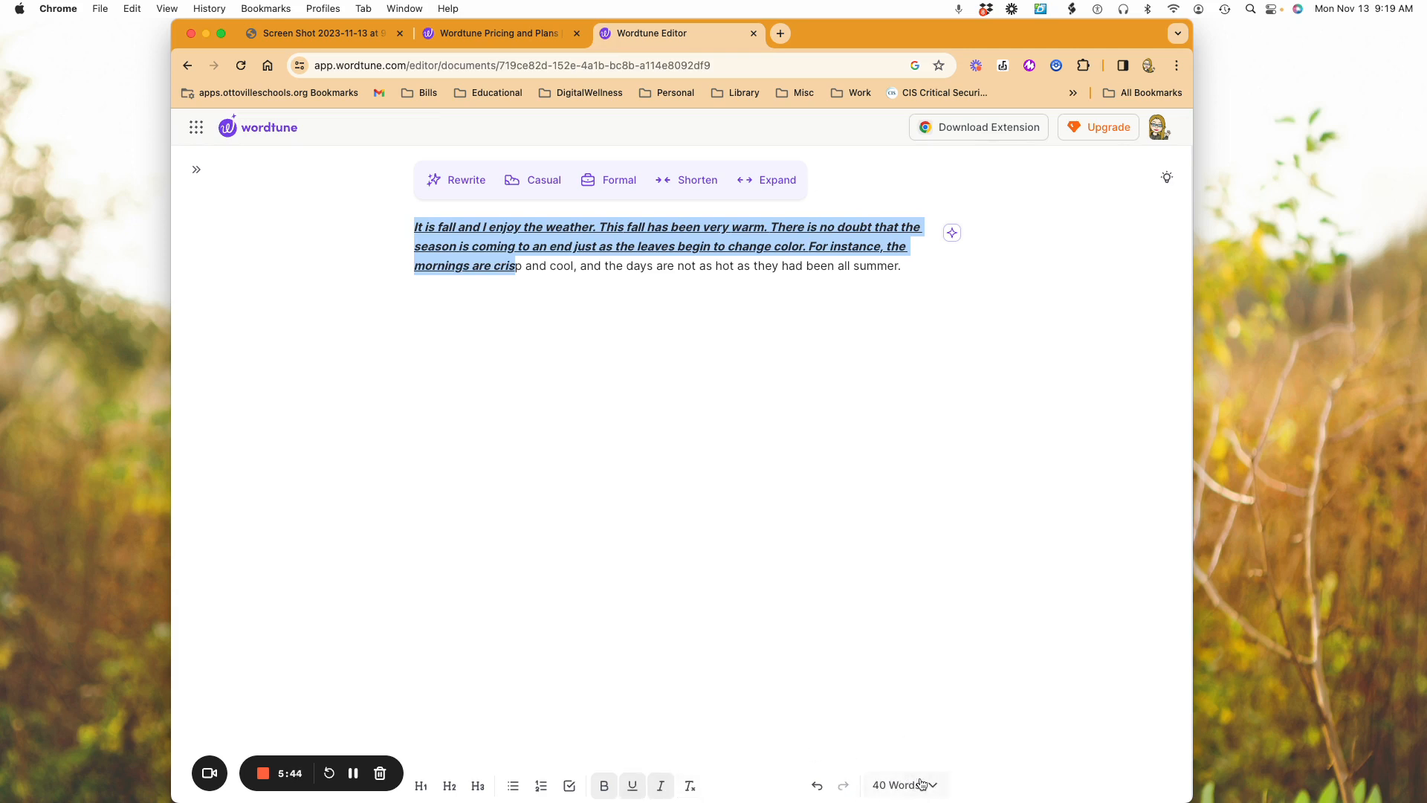
Format the paragraph as a bulleted list and change it to a numbered list.
click(513, 786)
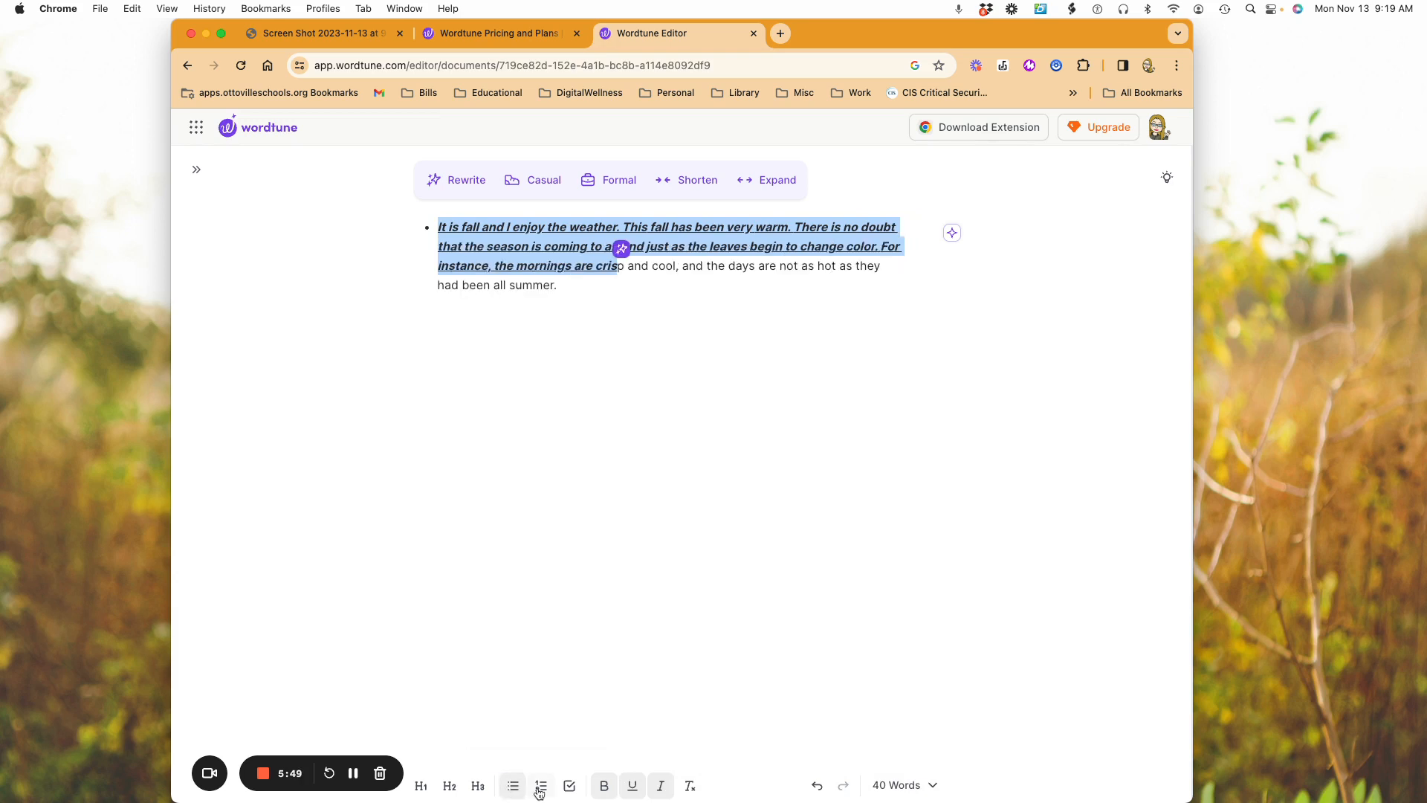
click(541, 786)
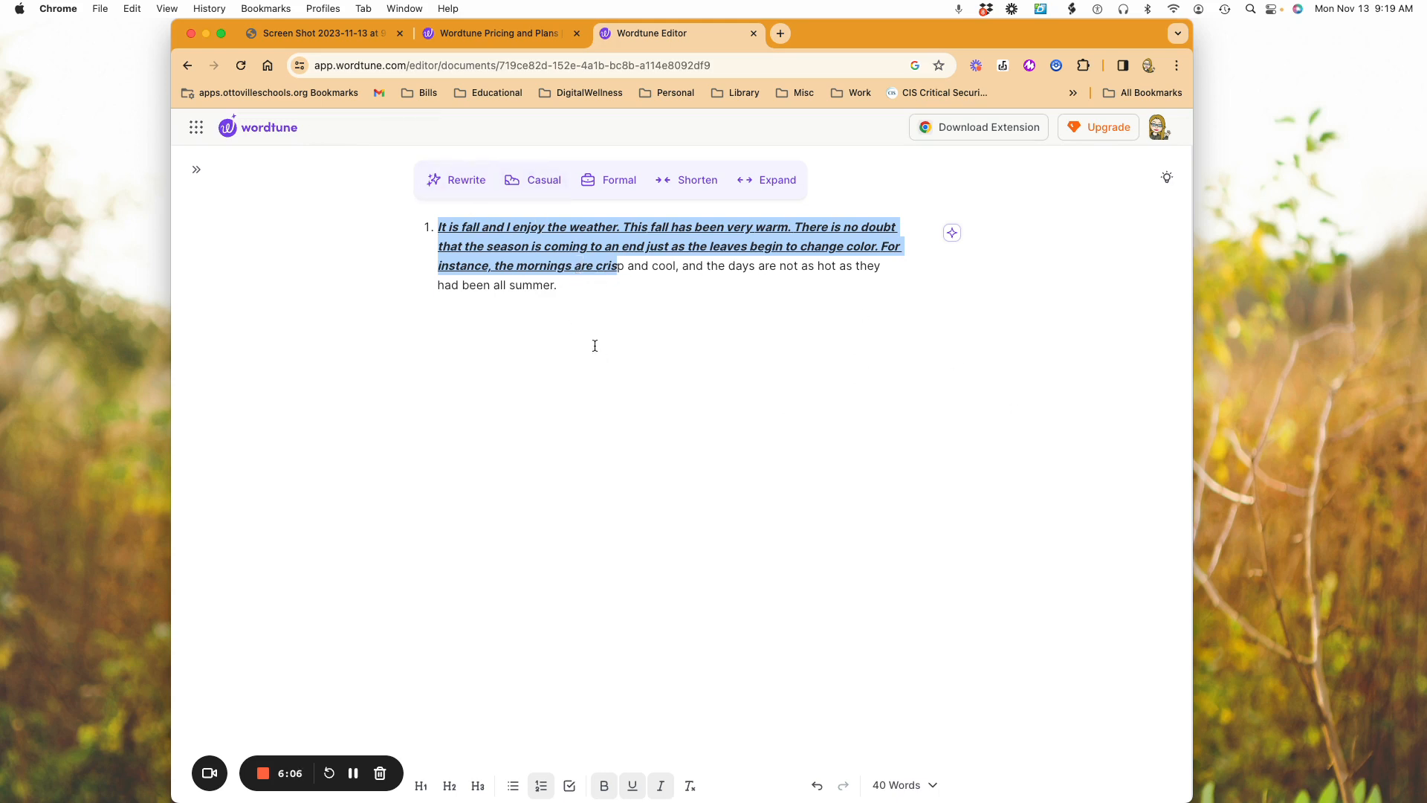
Select the whole numbered paragraph through "all summer.".
triple_click(565, 296)
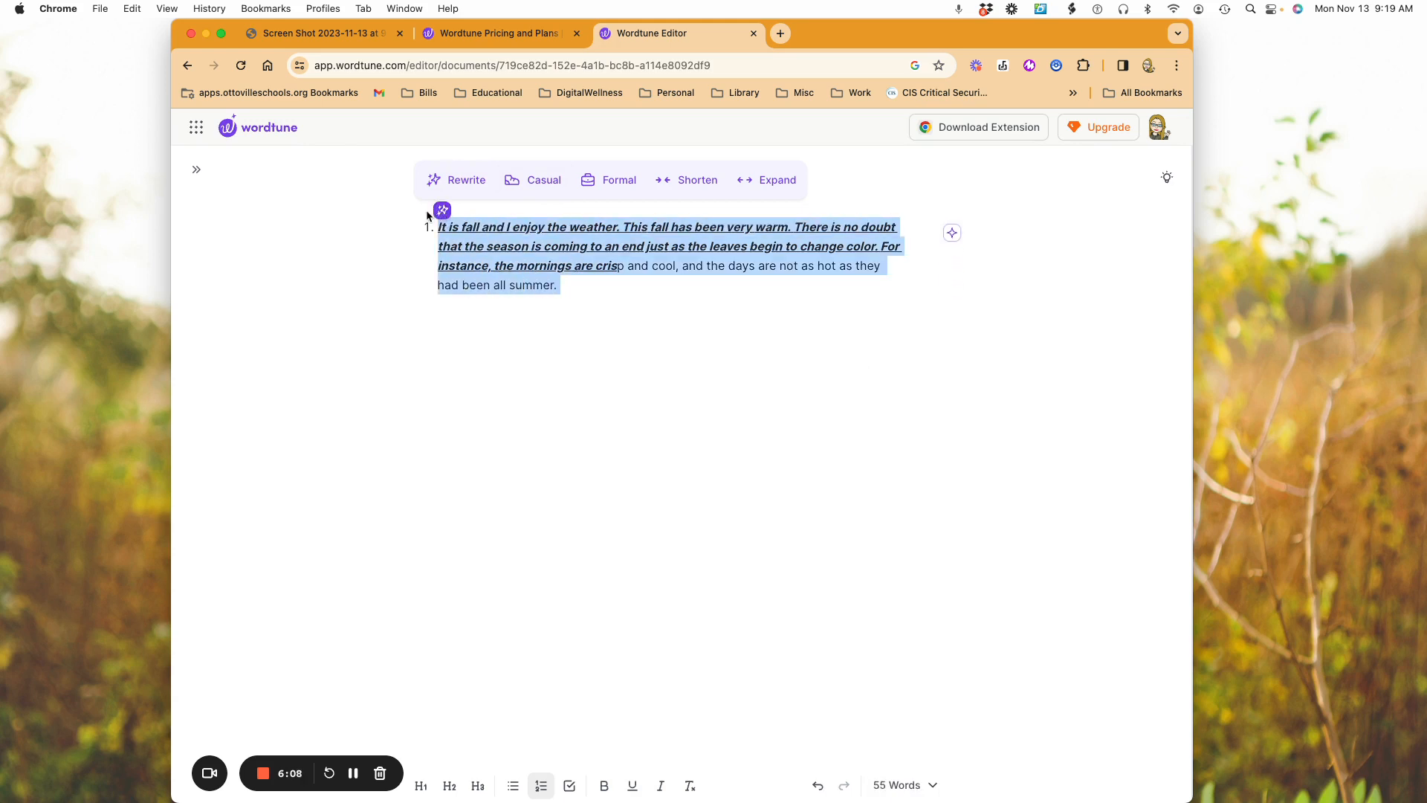